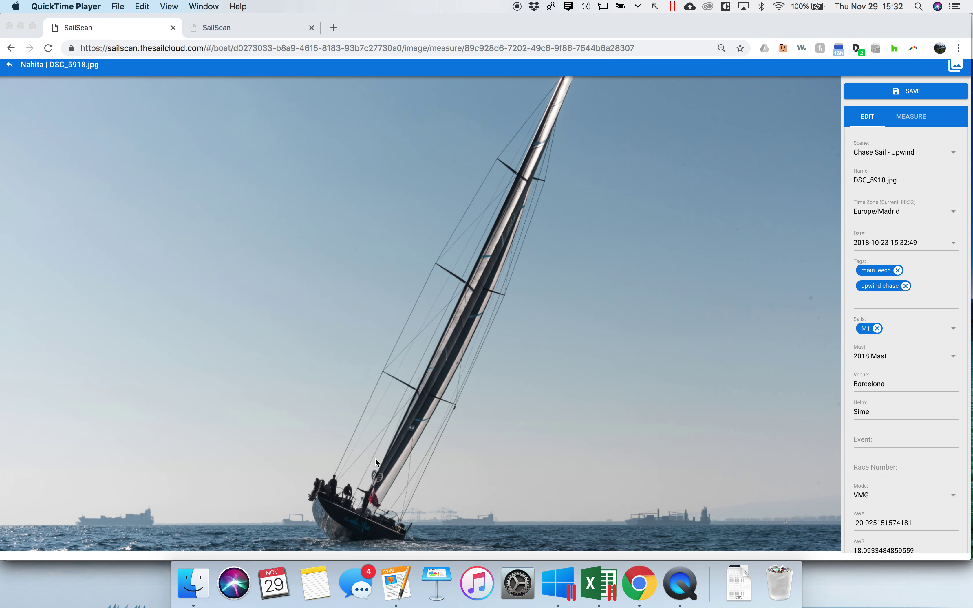
pyautogui.click(364, 452)
pyautogui.moveTo(363, 453); pyautogui.dragTo(405, 489)
pyautogui.click(852, 136)
pyautogui.moveTo(853, 136); pyautogui.dragTo(960, 162)
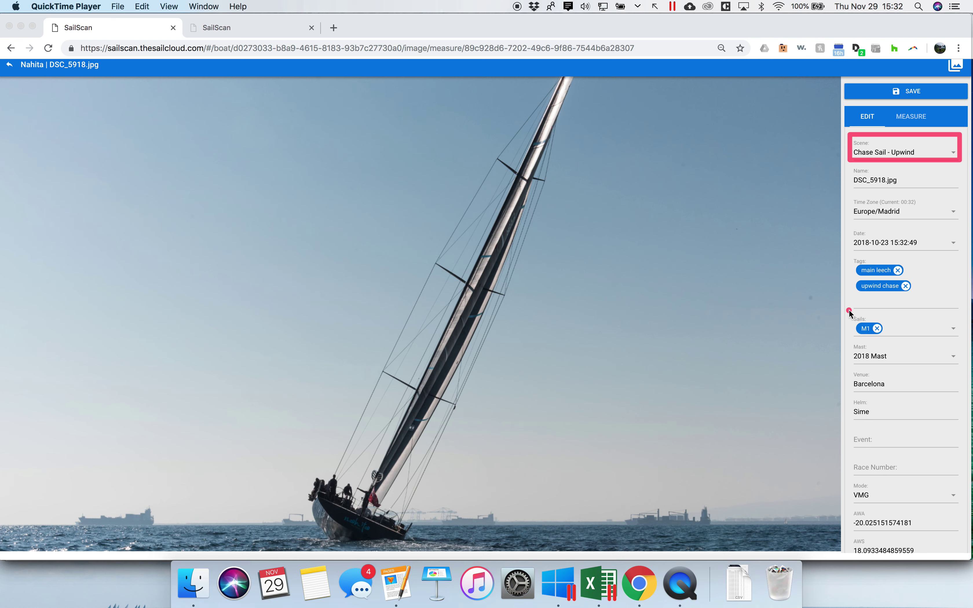
pyautogui.moveTo(849, 310); pyautogui.dragTo(964, 341)
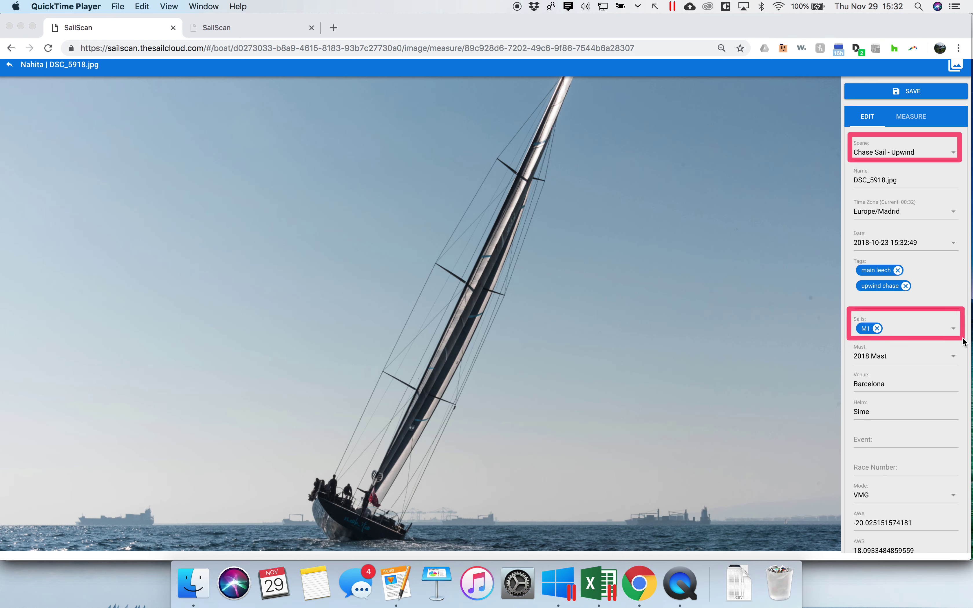
pyautogui.click(851, 343)
pyautogui.moveTo(851, 344); pyautogui.dragTo(964, 367)
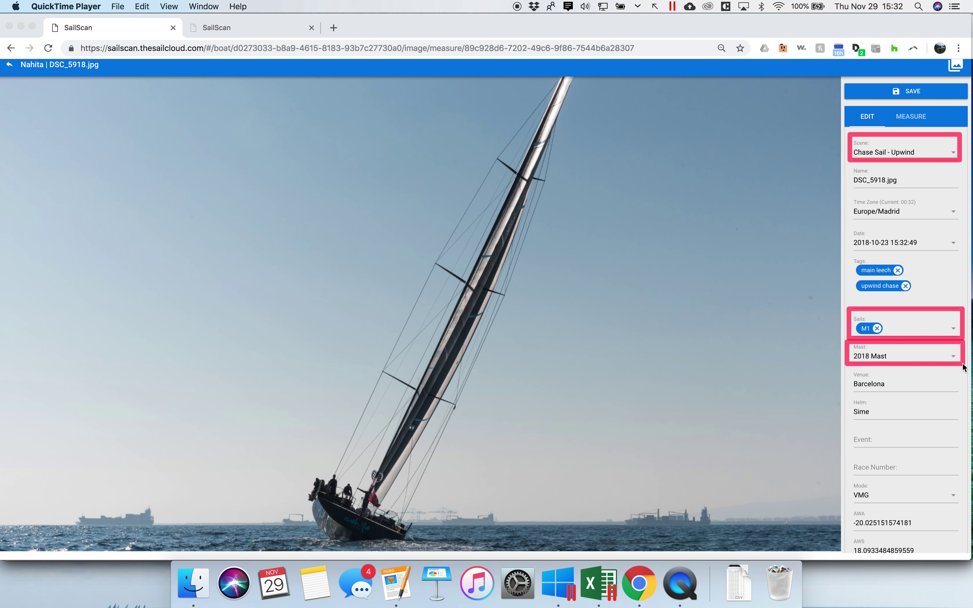
pyautogui.press('Escape')
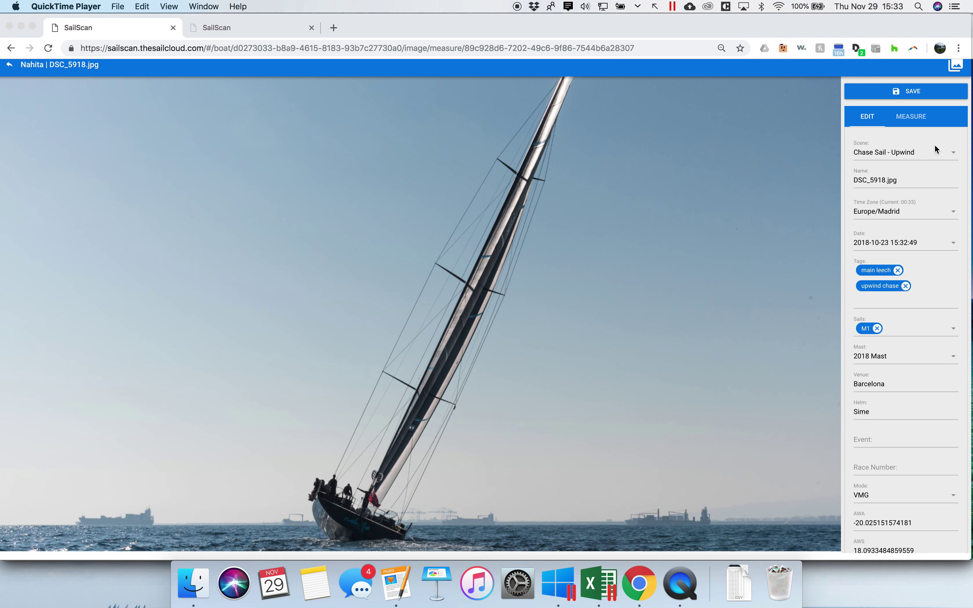
# Place the scene's Length Reference along the middle spreader, from its outer tip to where it meets the mast.
pyautogui.click(909, 118)
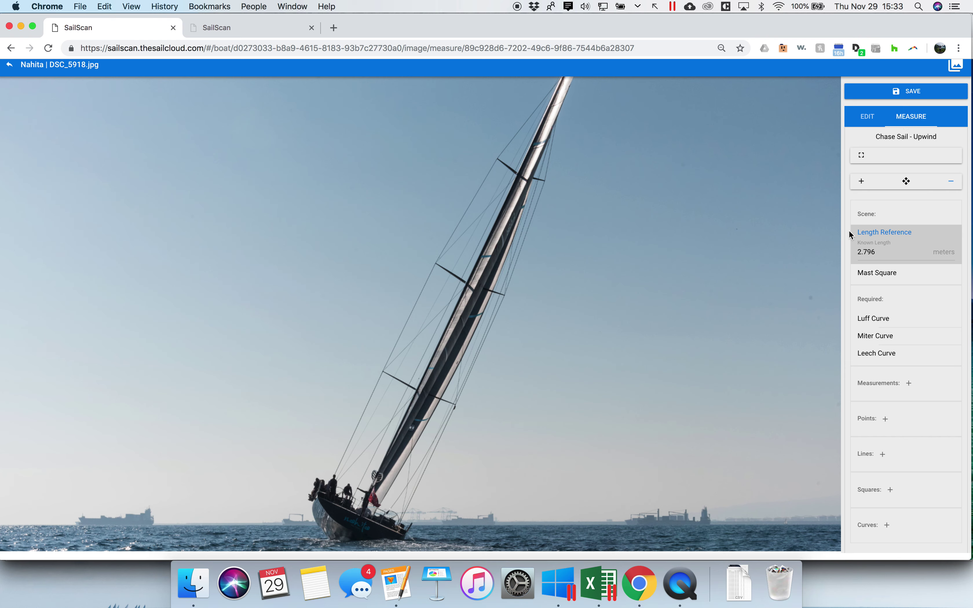
pyautogui.moveTo(850, 200); pyautogui.dragTo(966, 368)
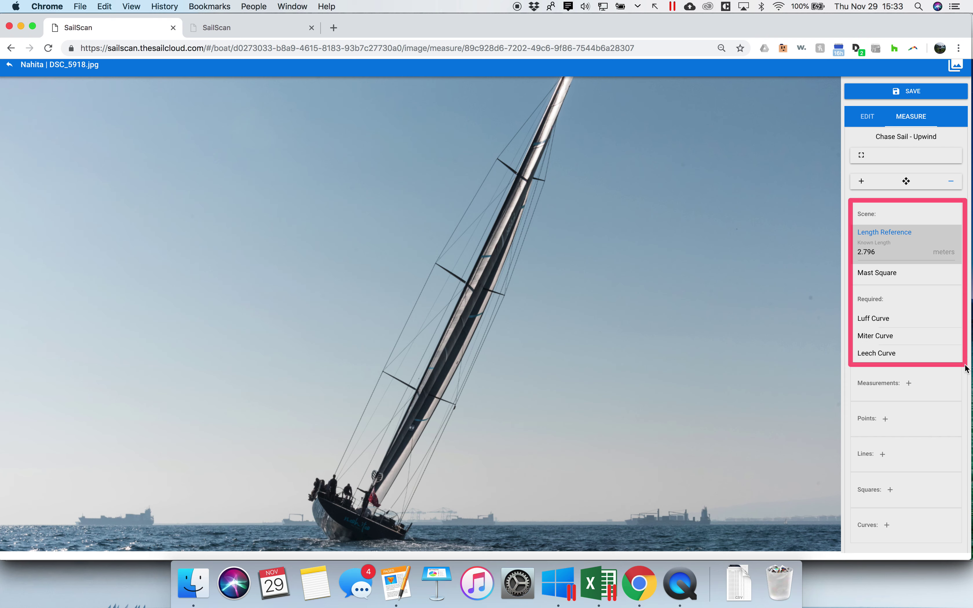
pyautogui.click(884, 233)
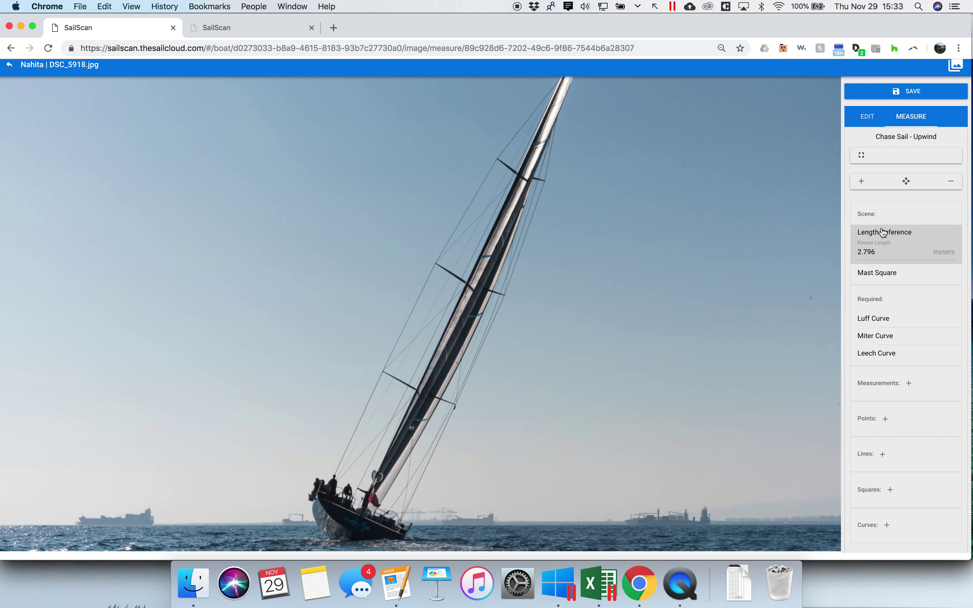
pyautogui.click(884, 233)
pyautogui.click(862, 182)
pyautogui.scroll(4, 438, 276)
pyautogui.moveTo(458, 266); pyautogui.dragTo(426, 333)
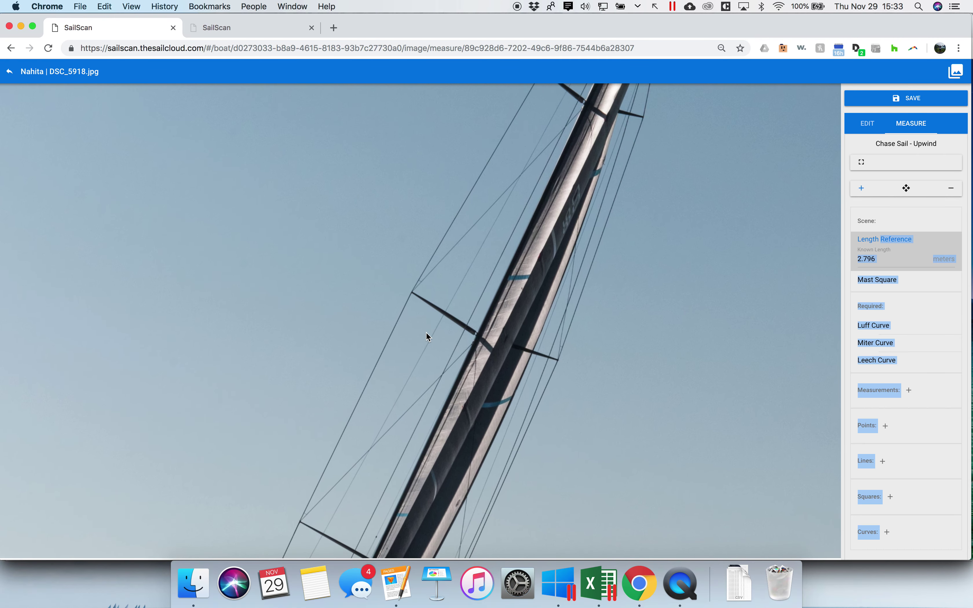
pyautogui.scroll(3, 427, 335)
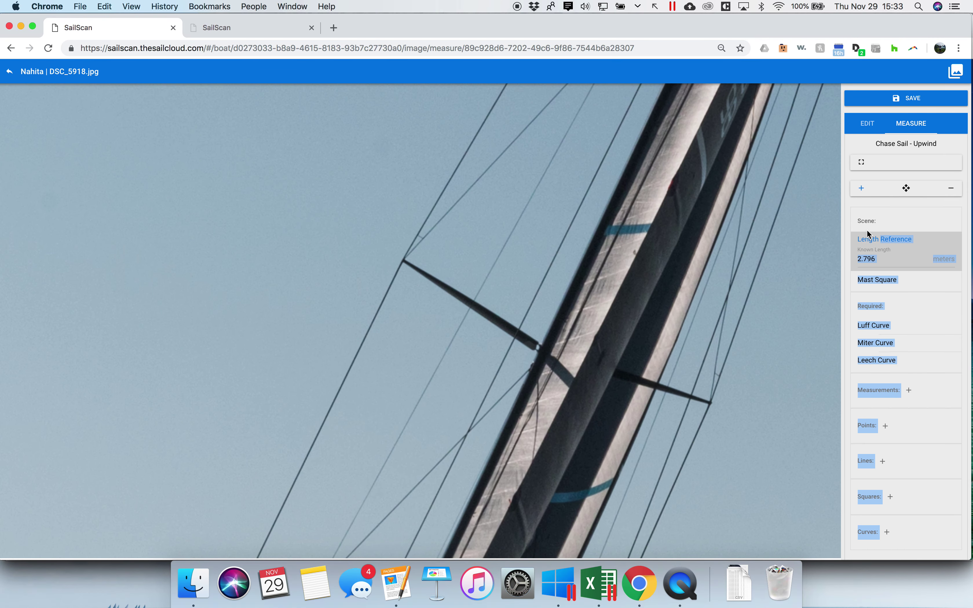
pyautogui.click(869, 242)
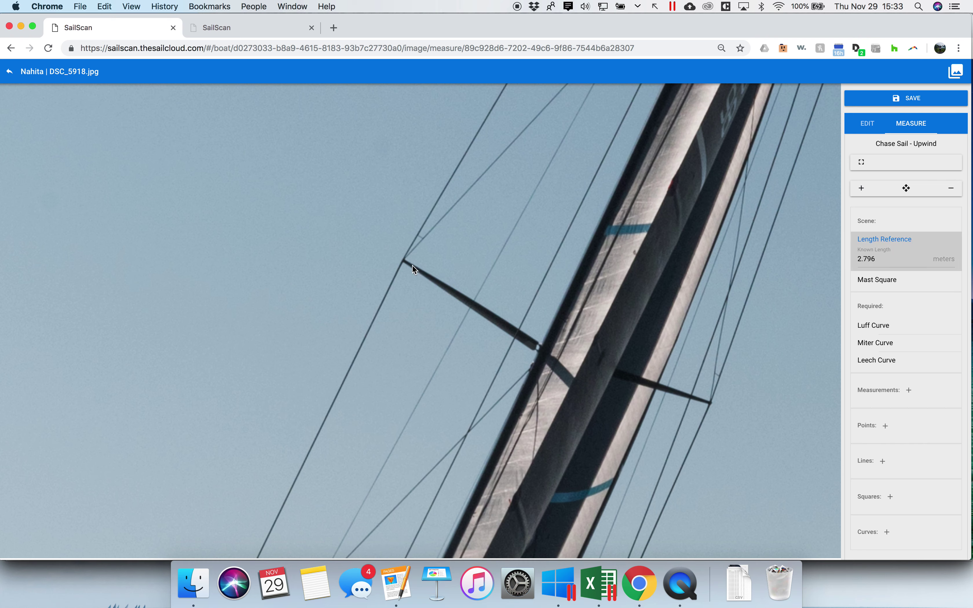
pyautogui.click(861, 189)
pyautogui.click(403, 261)
# Draw the Mast Square's baseline across the stern, from one deck edge to the other.
pyautogui.click(907, 282)
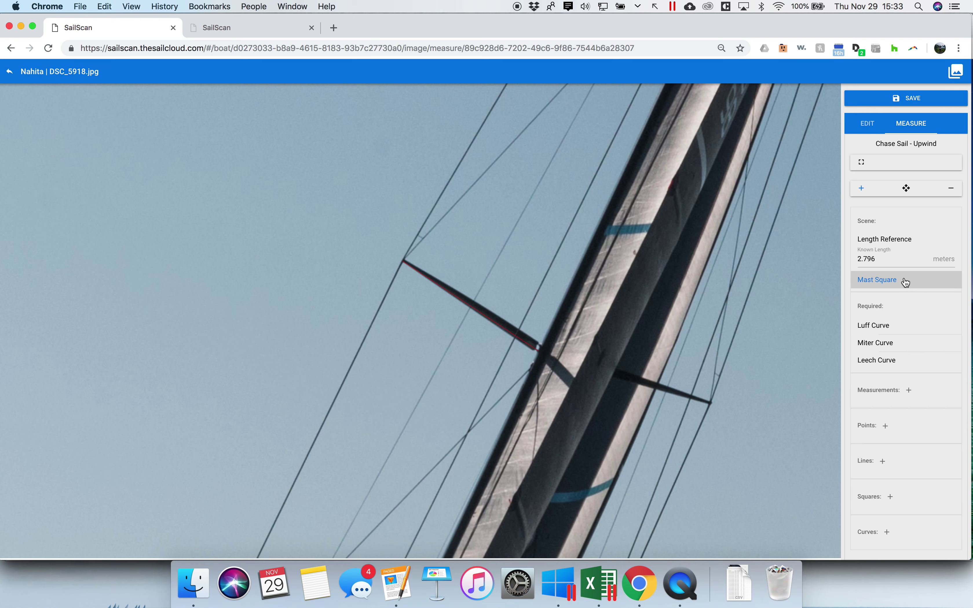
pyautogui.scroll(-5, 577, 386)
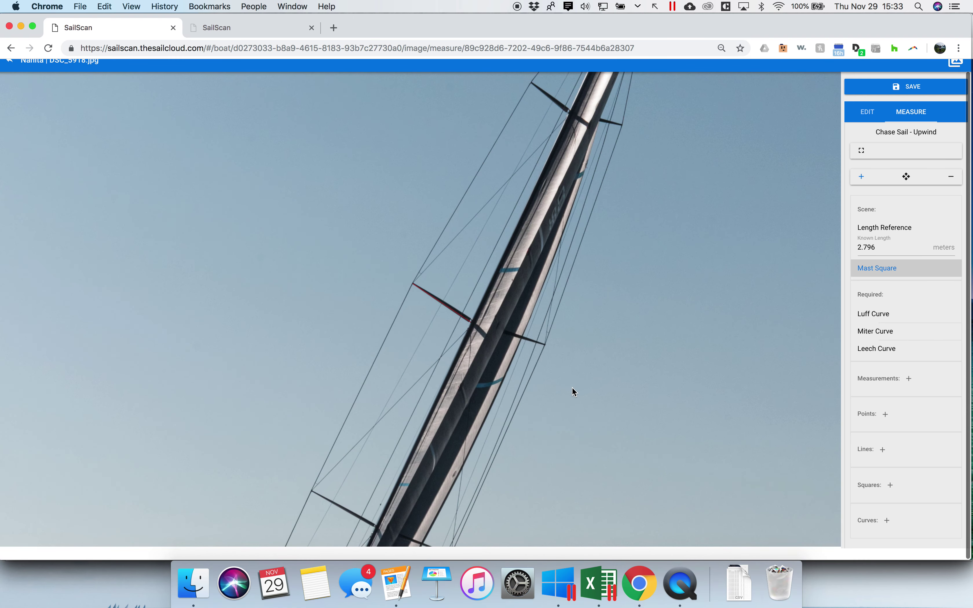
pyautogui.moveTo(489, 409); pyautogui.dragTo(630, 221)
pyautogui.scroll(-5, 555, 281)
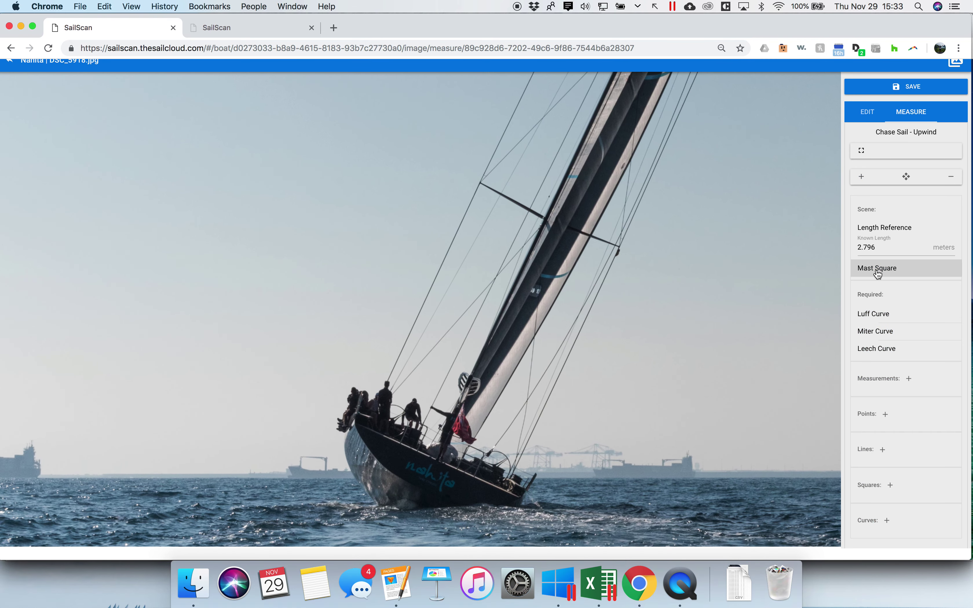
pyautogui.click(863, 177)
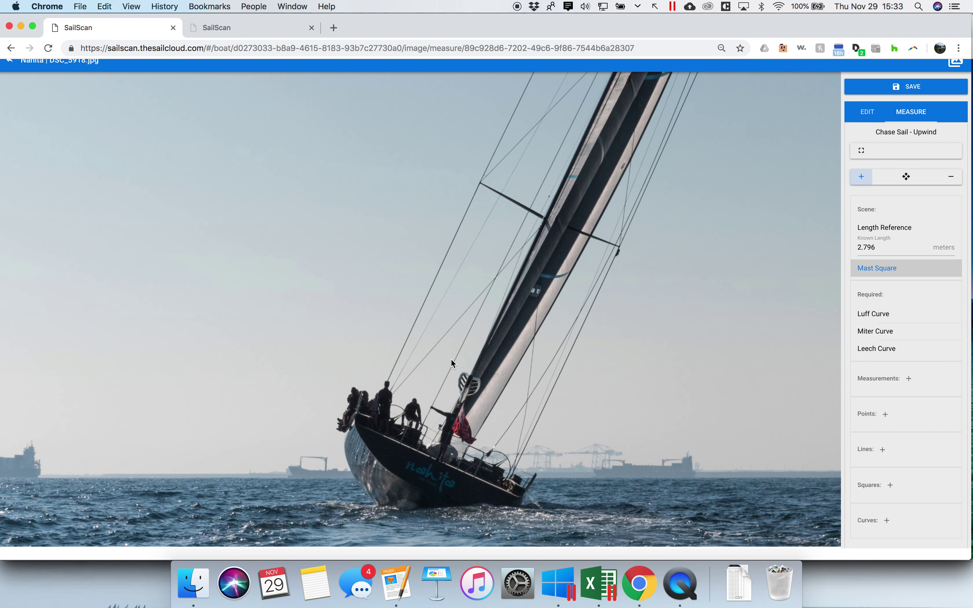
pyautogui.scroll(4, 351, 426)
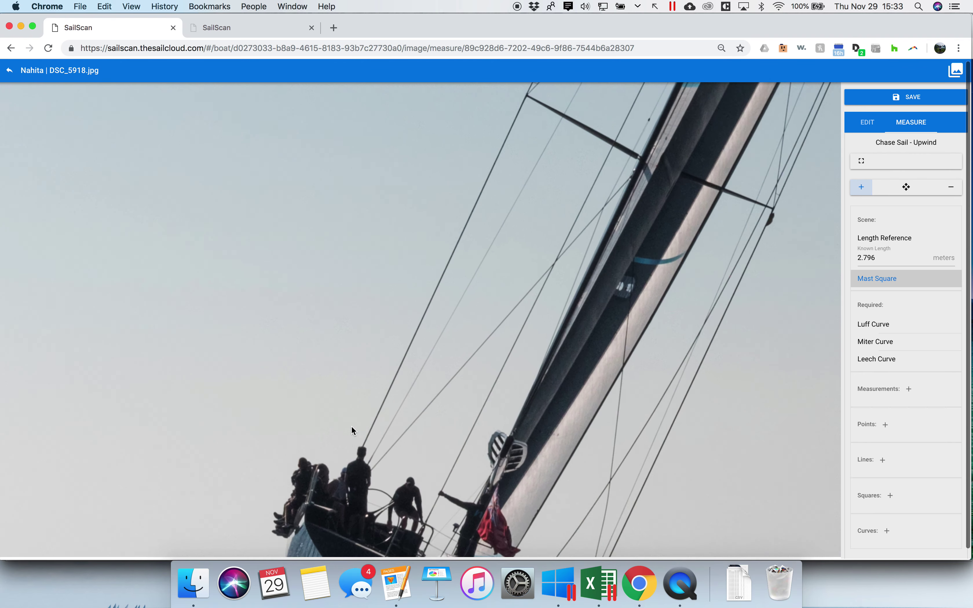
pyautogui.moveTo(351, 426); pyautogui.dragTo(354, 296)
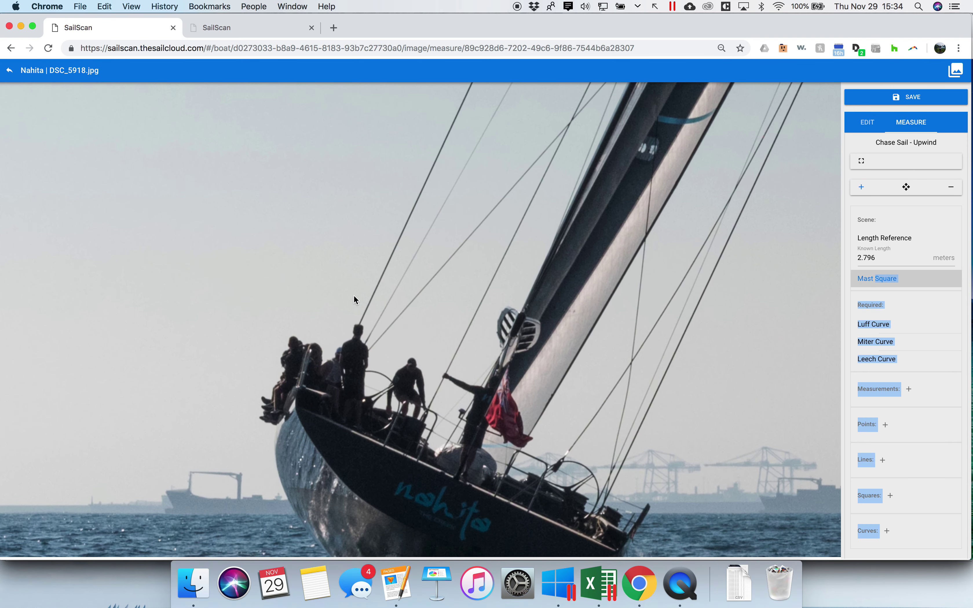
pyautogui.click(301, 390)
pyautogui.click(628, 538)
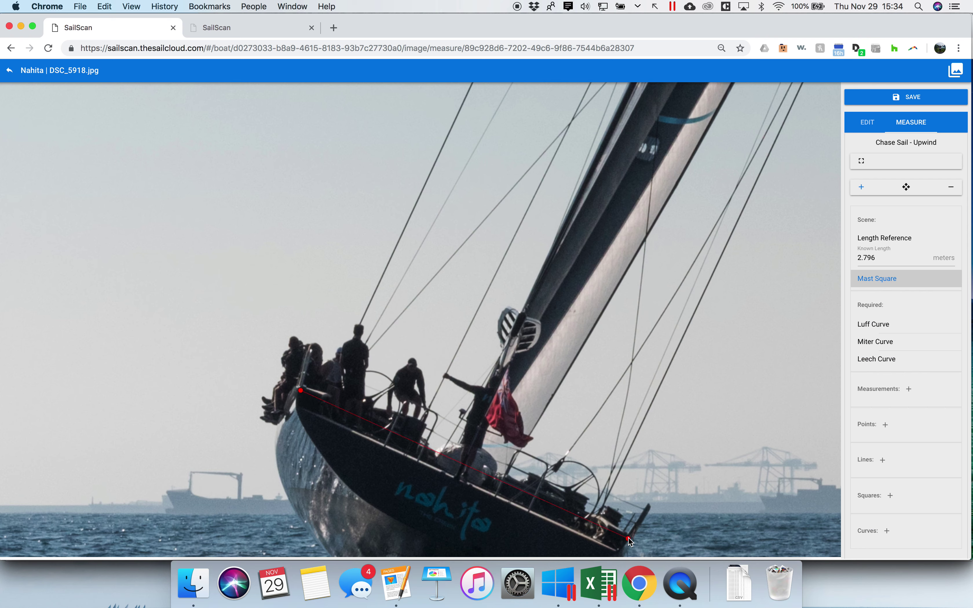
# Add the Mast Square's upright point on the lower mast and adjust its base point on the deck line.
pyautogui.click(502, 369)
pyautogui.click(906, 186)
pyautogui.moveTo(460, 462); pyautogui.dragTo(463, 463)
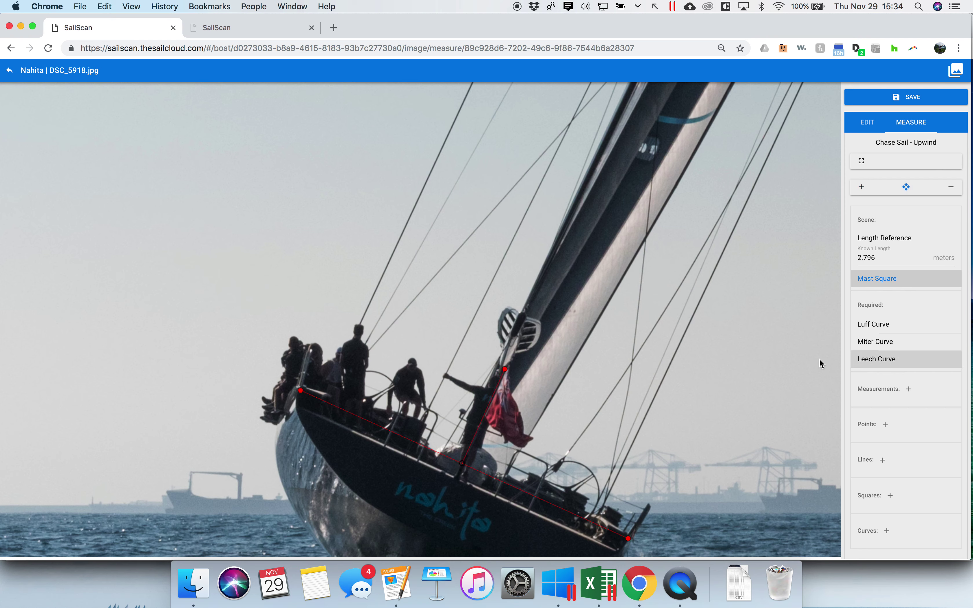
# Start the Luff Curve with its first point at the bottom of the mainsail luff, just above the boom end.
pyautogui.click(907, 325)
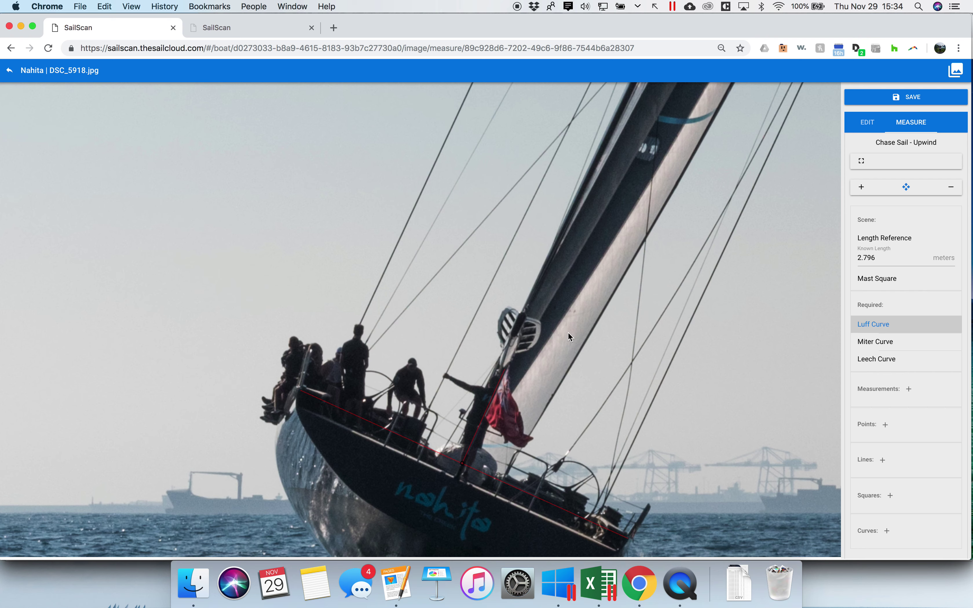
pyautogui.scroll(-5, 568, 332)
pyautogui.moveTo(542, 255); pyautogui.dragTo(531, 380)
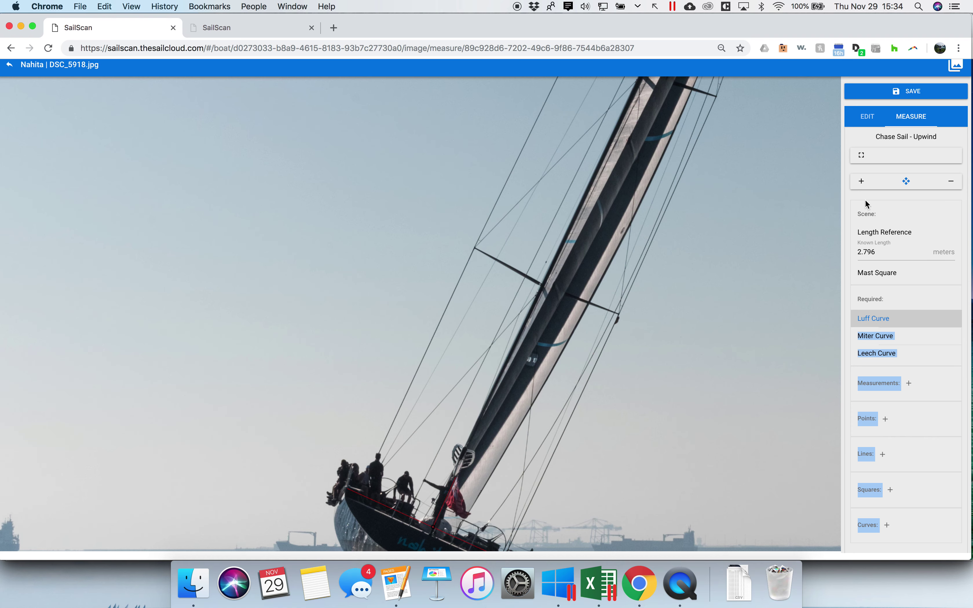
pyautogui.click(864, 183)
pyautogui.click(473, 438)
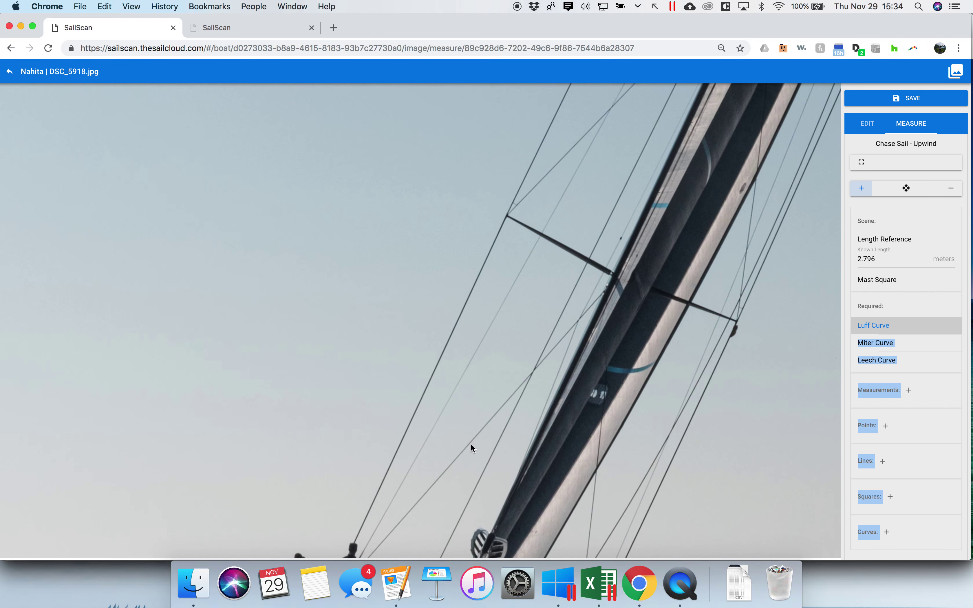
pyautogui.scroll(5, 470, 443)
pyautogui.moveTo(572, 463); pyautogui.dragTo(276, 248)
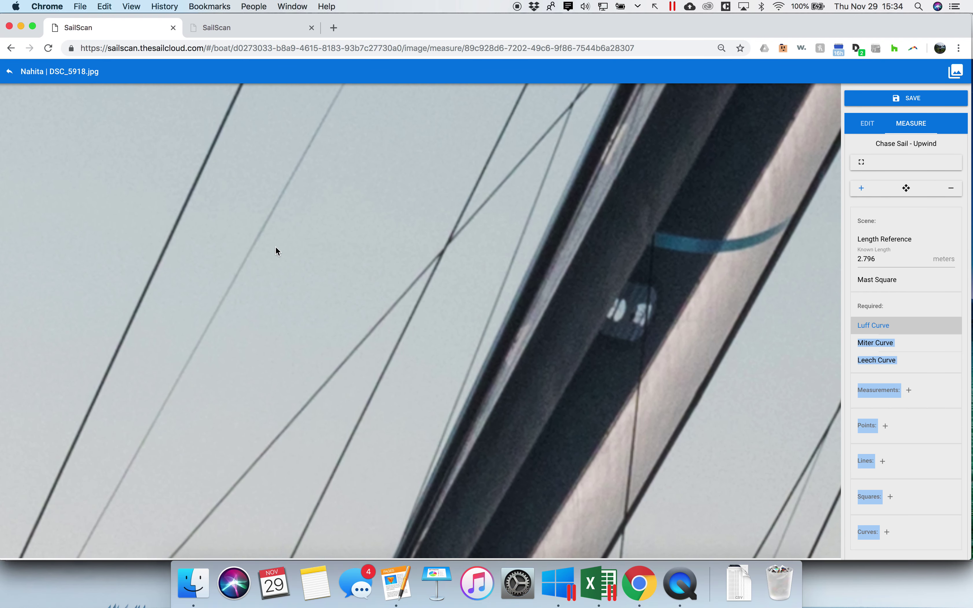
pyautogui.moveTo(393, 369); pyautogui.dragTo(543, 141)
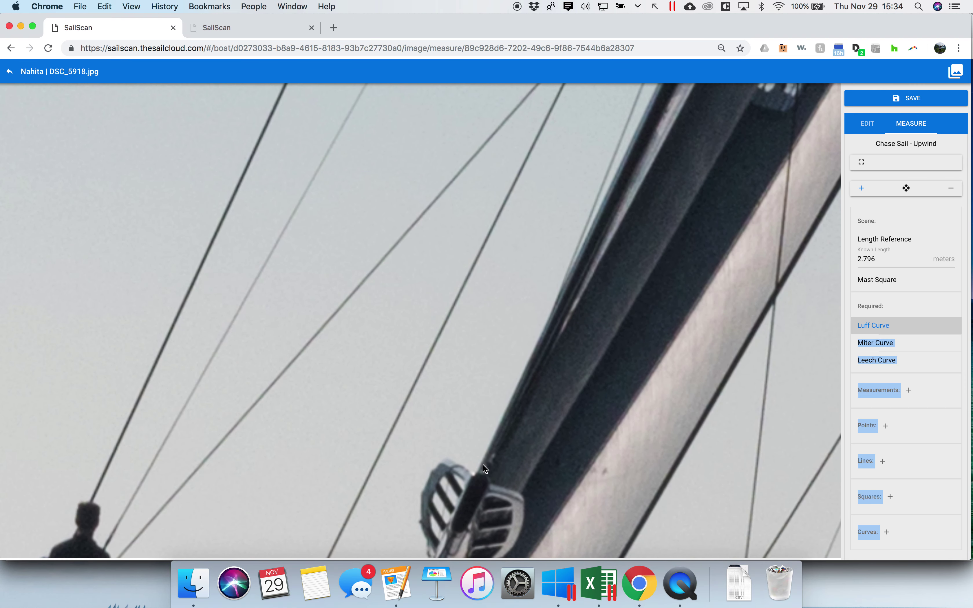
pyautogui.click(483, 479)
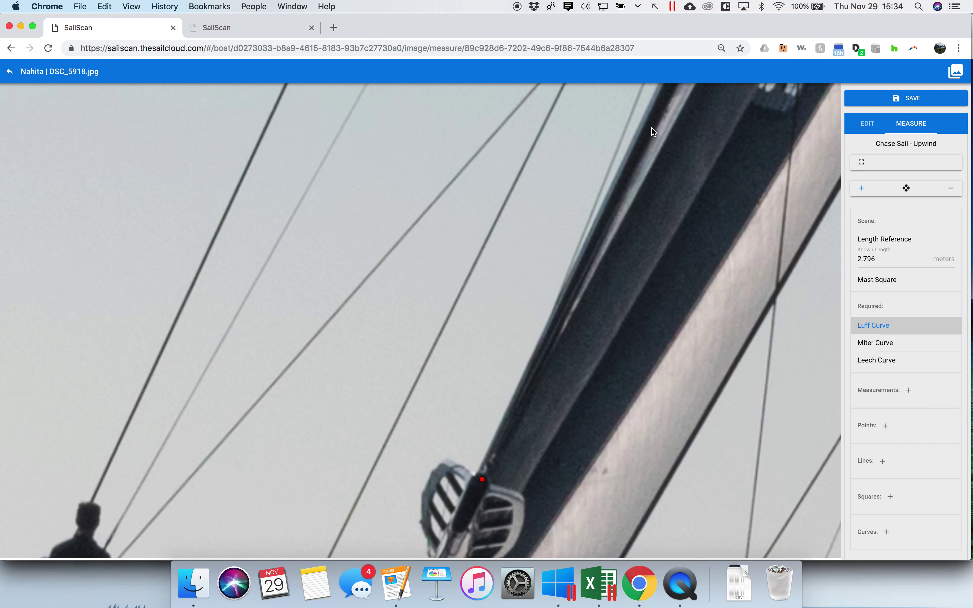
# Extend the Luff Curve with points up the mast to the lower spreader.
pyautogui.moveTo(656, 109); pyautogui.dragTo(565, 373)
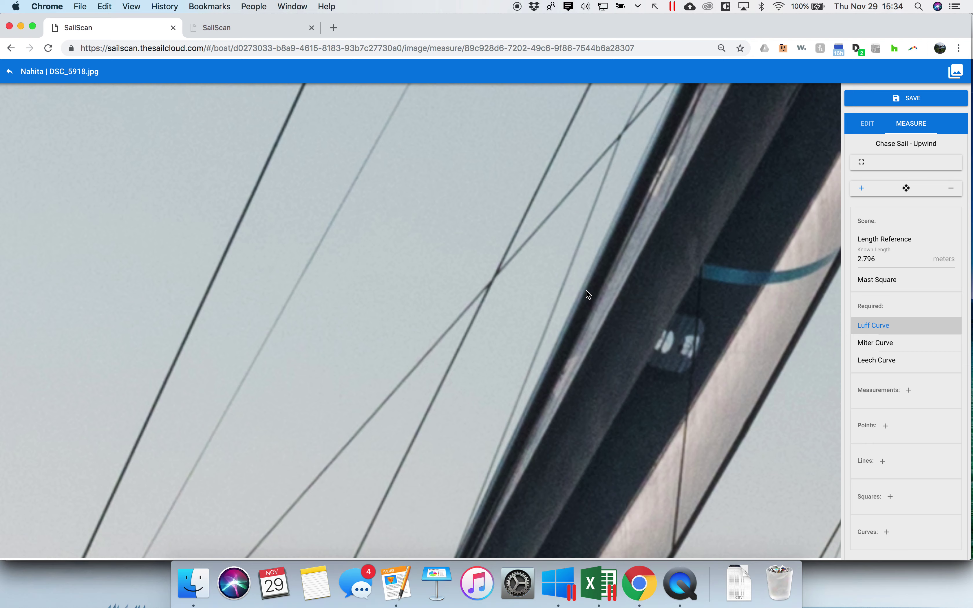
pyautogui.moveTo(657, 198); pyautogui.dragTo(543, 443)
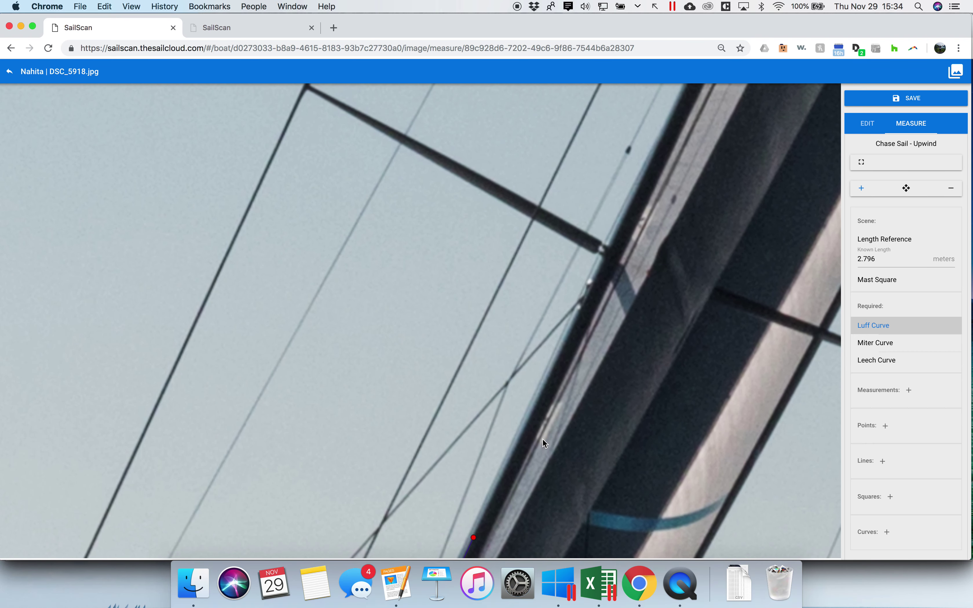
pyautogui.click(620, 254)
pyautogui.moveTo(624, 247); pyautogui.dragTo(523, 467)
pyautogui.moveTo(647, 245); pyautogui.dragTo(571, 473)
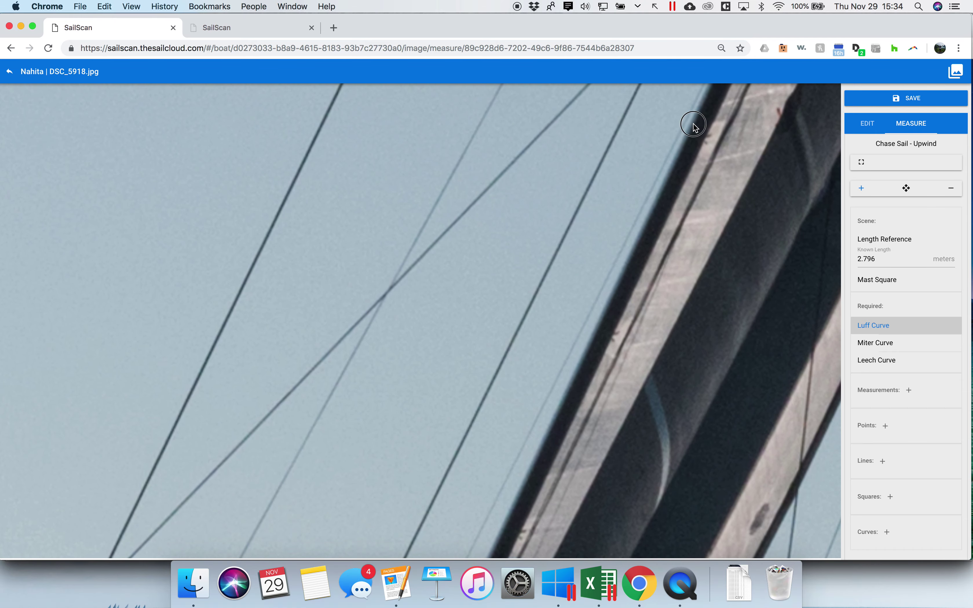
# Continue the Luff Curve along the mast past the middle spreader, placing a point at the upper spreader.
pyautogui.moveTo(694, 124); pyautogui.dragTo(623, 250)
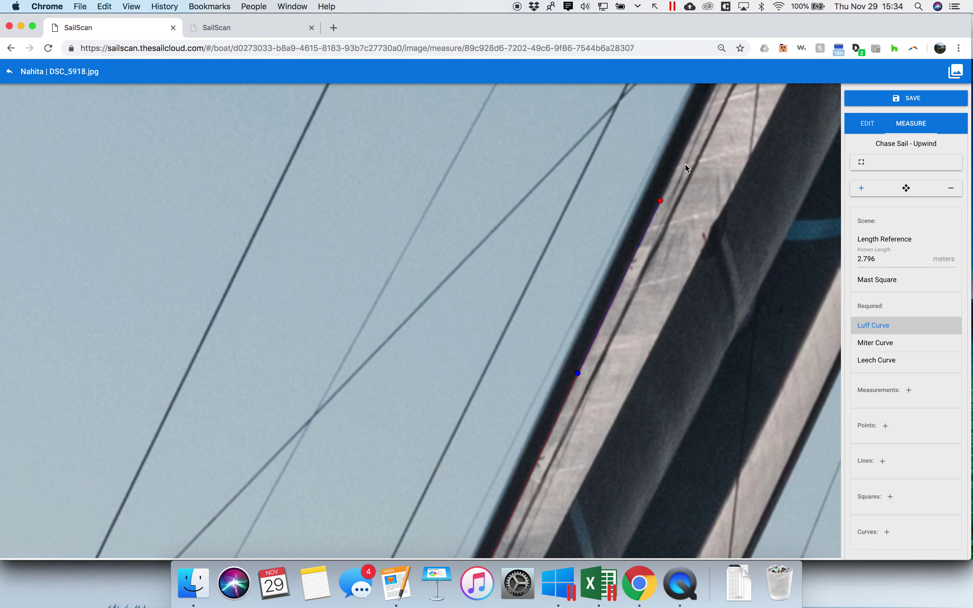
pyautogui.moveTo(687, 167); pyautogui.dragTo(572, 444)
pyautogui.moveTo(651, 347); pyautogui.dragTo(565, 523)
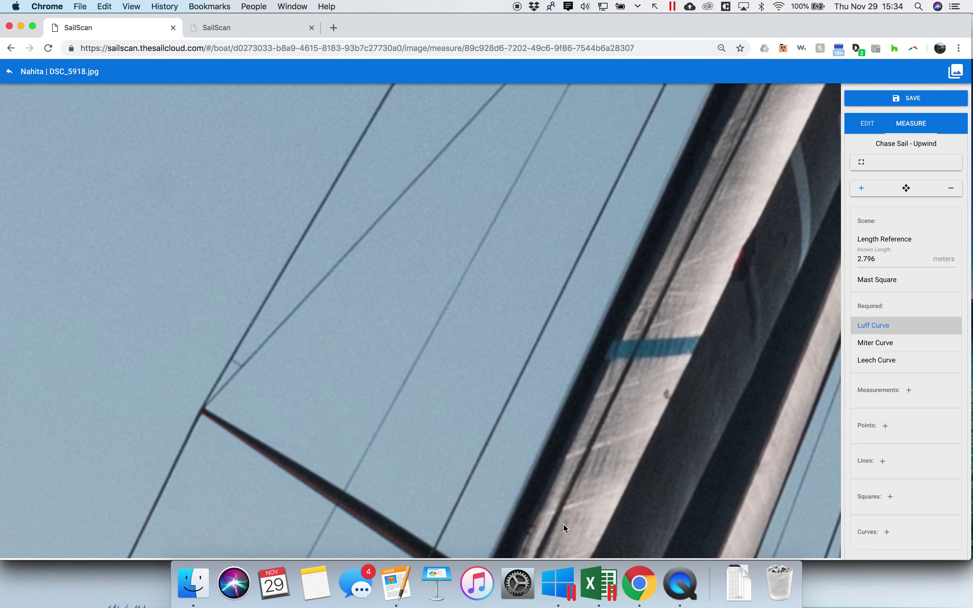
pyautogui.moveTo(702, 185); pyautogui.dragTo(599, 448)
pyautogui.moveTo(708, 187); pyautogui.dragTo(591, 445)
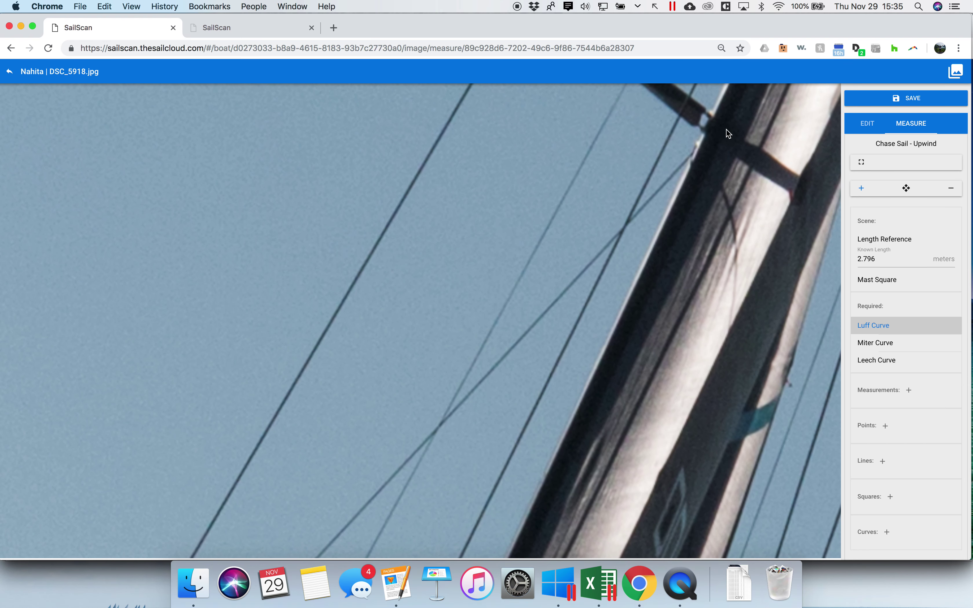
pyautogui.moveTo(738, 119); pyautogui.dragTo(577, 550)
# Finish tracing the Luff Curve with a point at the upper draft stripe and one at the sail head.
pyautogui.moveTo(657, 355); pyautogui.dragTo(514, 515)
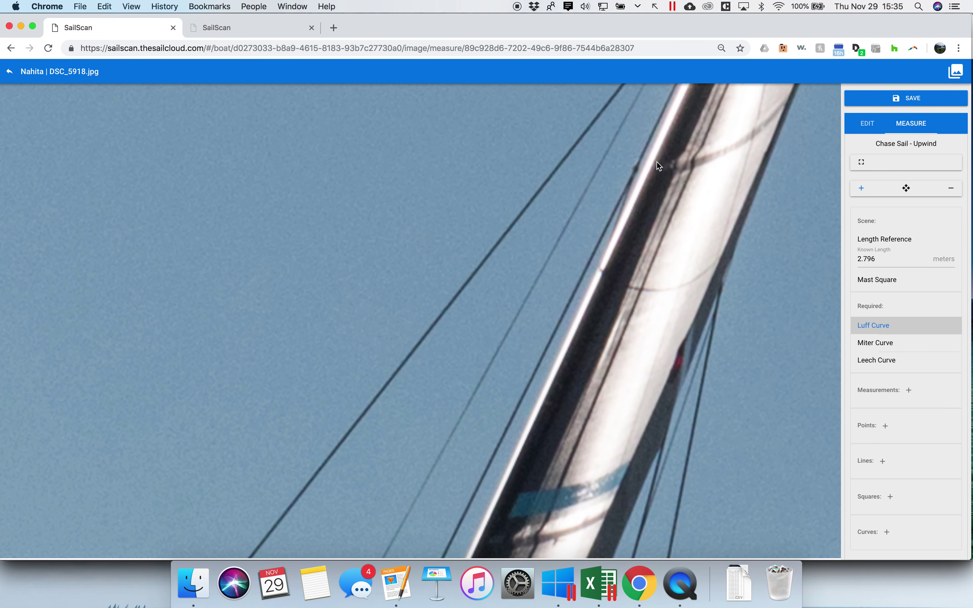
pyautogui.click(520, 494)
pyautogui.moveTo(641, 264); pyautogui.dragTo(528, 547)
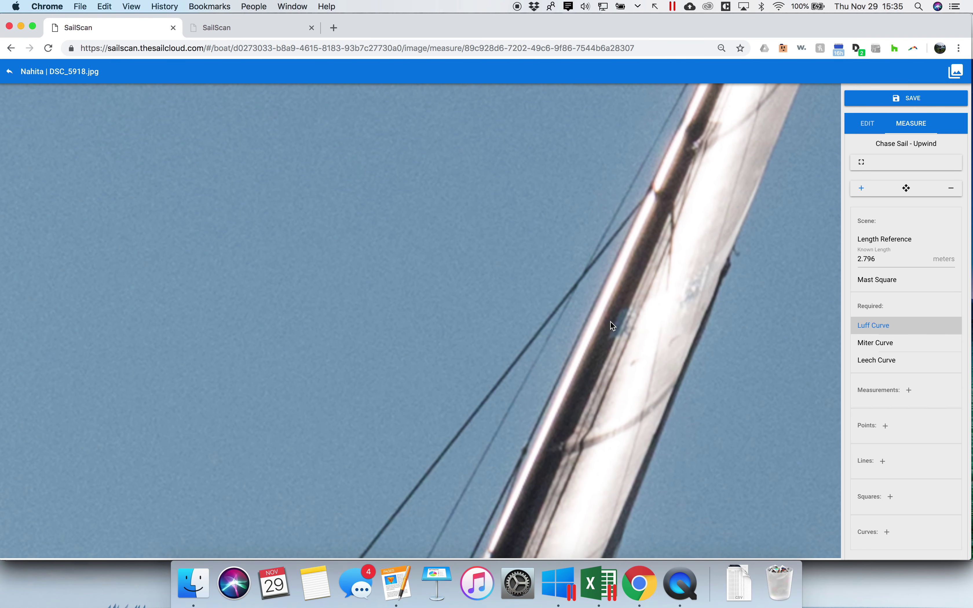
pyautogui.scroll(5, 618, 310)
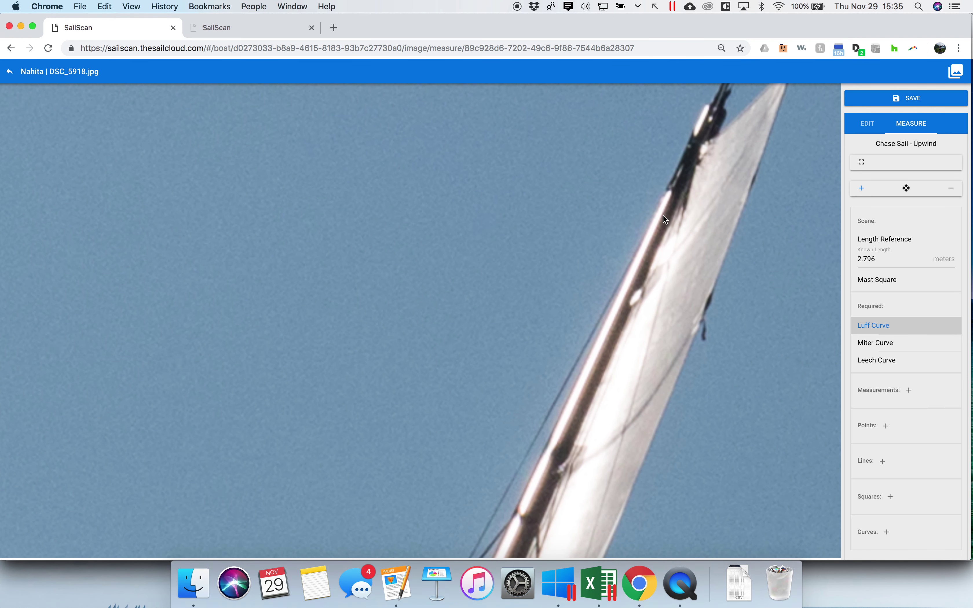
pyautogui.click(702, 143)
# Fine-tune the lowest control handle of the Luff Curve so the curve follows the luff just above the boom.
pyautogui.scroll(-5, 656, 326)
pyautogui.moveTo(535, 431); pyautogui.dragTo(751, 164)
pyautogui.moveTo(636, 434); pyautogui.dragTo(758, 227)
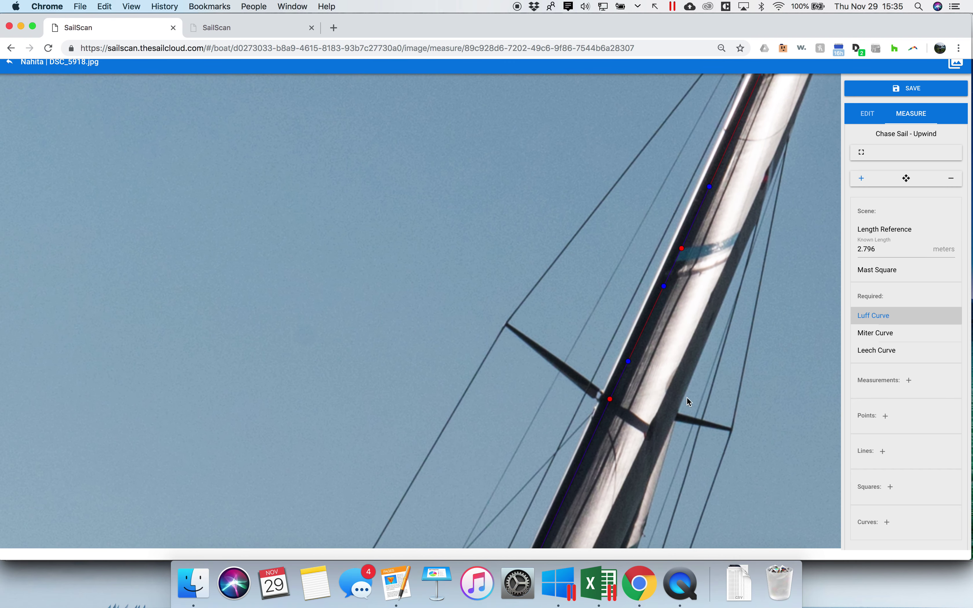
pyautogui.moveTo(689, 402); pyautogui.dragTo(809, 135)
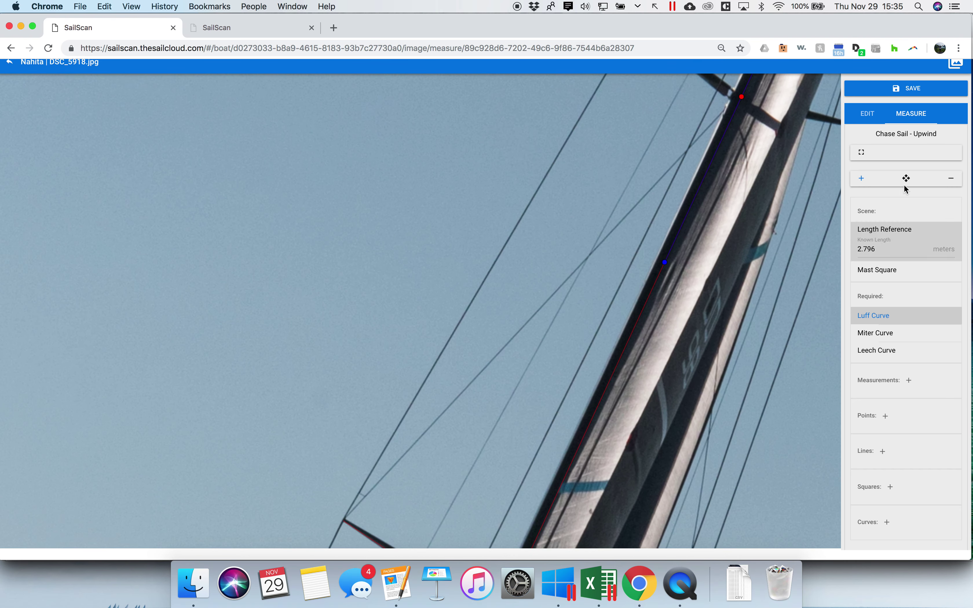
pyautogui.click(906, 180)
pyautogui.moveTo(708, 393); pyautogui.dragTo(788, 167)
pyautogui.moveTo(653, 426); pyautogui.dragTo(736, 225)
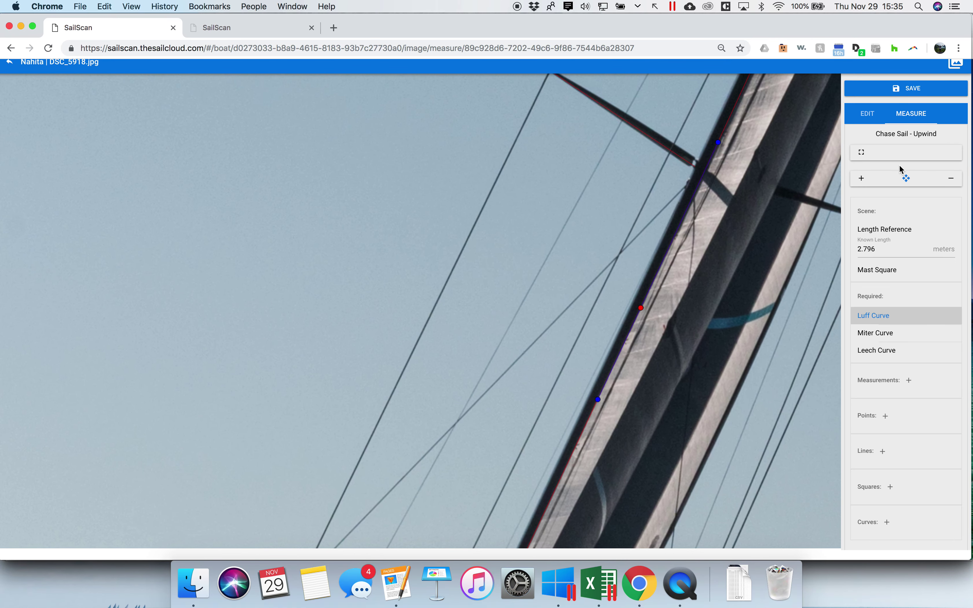
pyautogui.moveTo(574, 406); pyautogui.dragTo(616, 200)
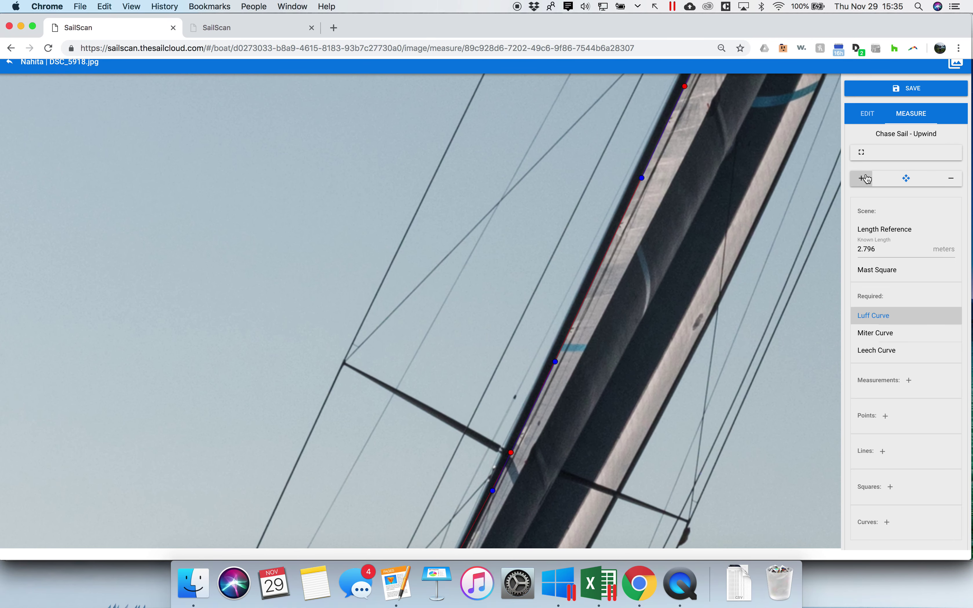
pyautogui.moveTo(890, 162); pyautogui.dragTo(924, 197)
pyautogui.moveTo(484, 374); pyautogui.dragTo(572, 142)
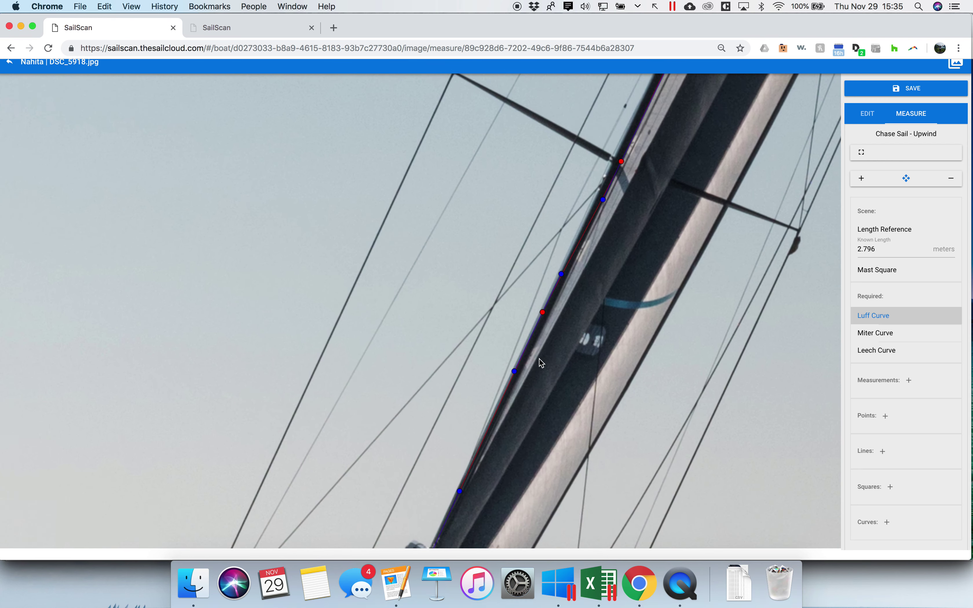
pyautogui.moveTo(519, 408); pyautogui.dragTo(551, 330)
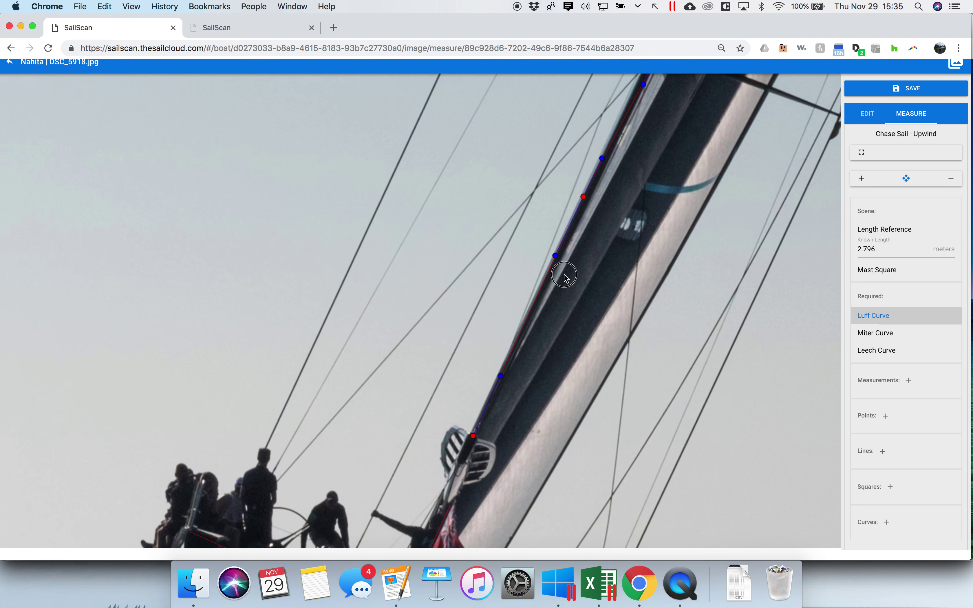
pyautogui.moveTo(565, 277); pyautogui.dragTo(575, 253)
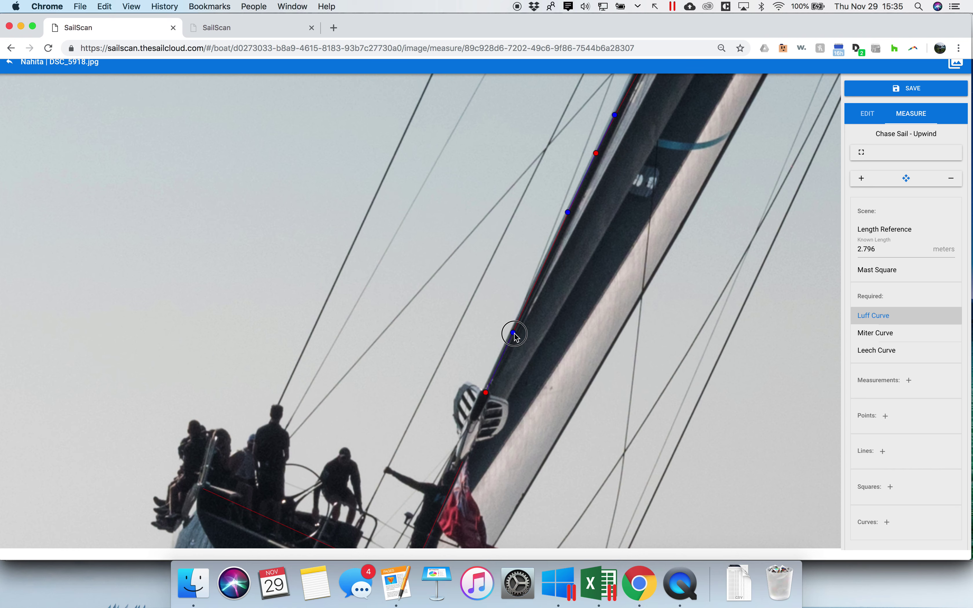
pyautogui.moveTo(515, 336)
pyautogui.mouseDown()
pyautogui.moveTo(454, 317)
pyautogui.moveTo(514, 337)
pyautogui.mouseUp()
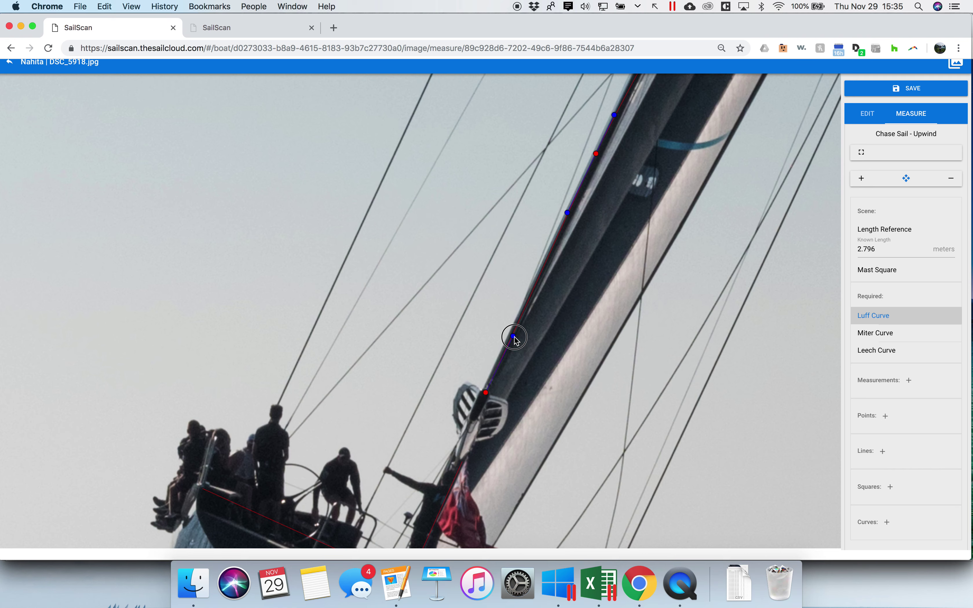
# Adjust the Luff Curve handle just below the lower spreader and check the curve up to the middle spreader.
pyautogui.moveTo(597, 216); pyautogui.dragTo(537, 385)
pyautogui.moveTo(557, 285); pyautogui.dragTo(560, 280)
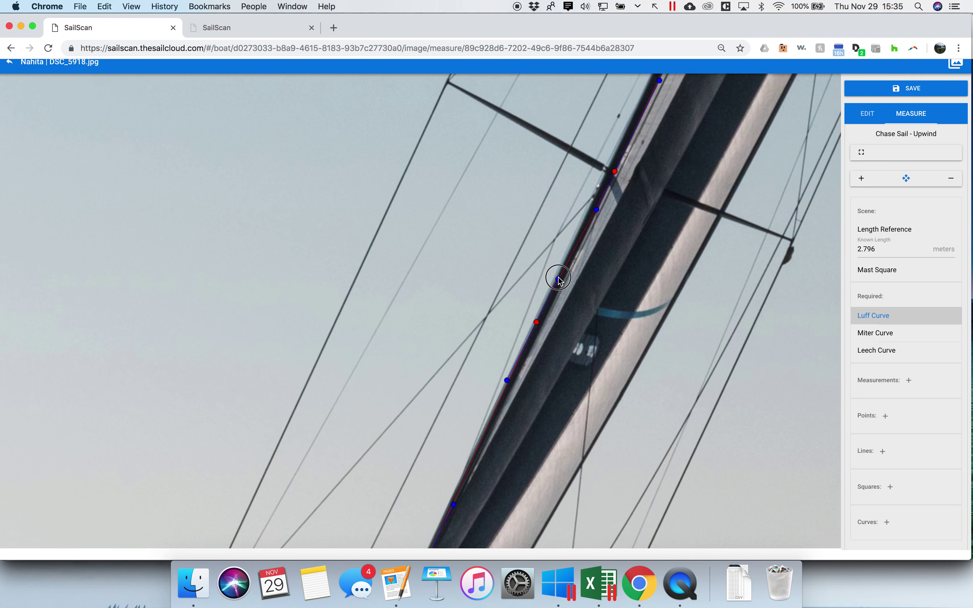
pyautogui.moveTo(631, 204); pyautogui.dragTo(545, 414)
pyautogui.moveTo(616, 175); pyautogui.dragTo(488, 410)
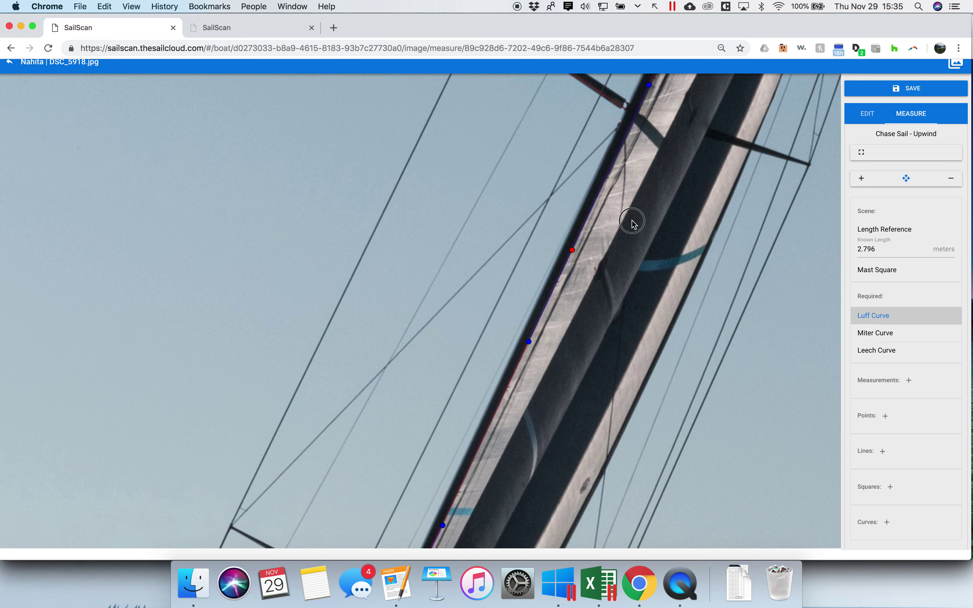
pyautogui.moveTo(630, 219); pyautogui.dragTo(594, 229)
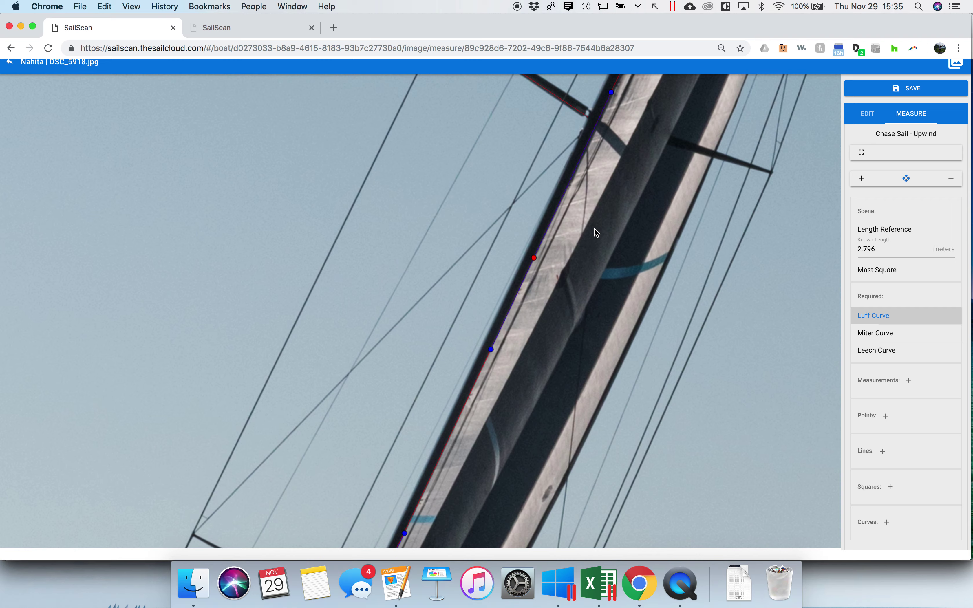
# Start the Leech Curve with a point at its lower end above the boom and one on the leech between the lower and middle spreaders.
pyautogui.scroll(-3, 595, 228)
pyautogui.click(918, 357)
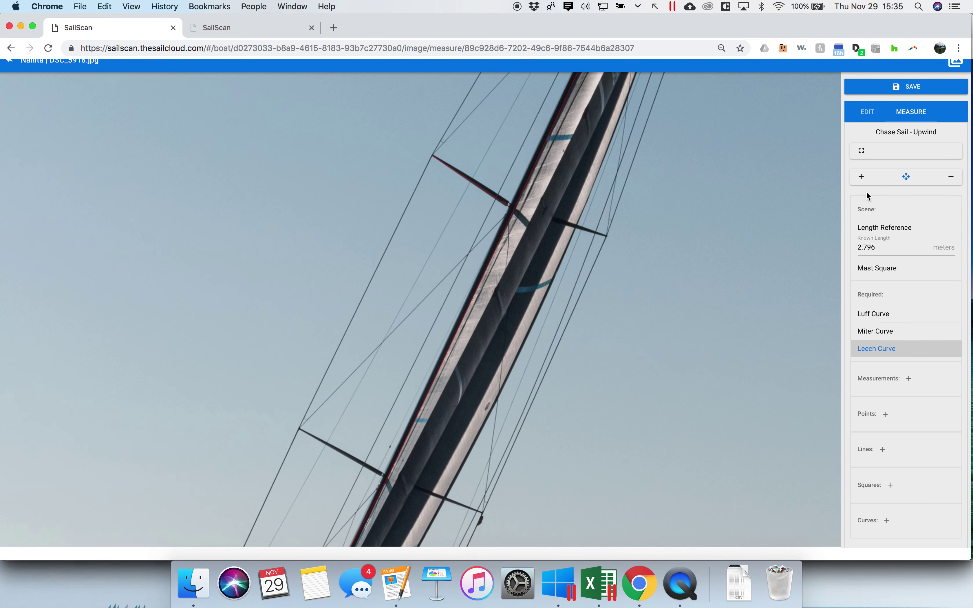
pyautogui.click(861, 177)
pyautogui.moveTo(539, 423); pyautogui.dragTo(680, 220)
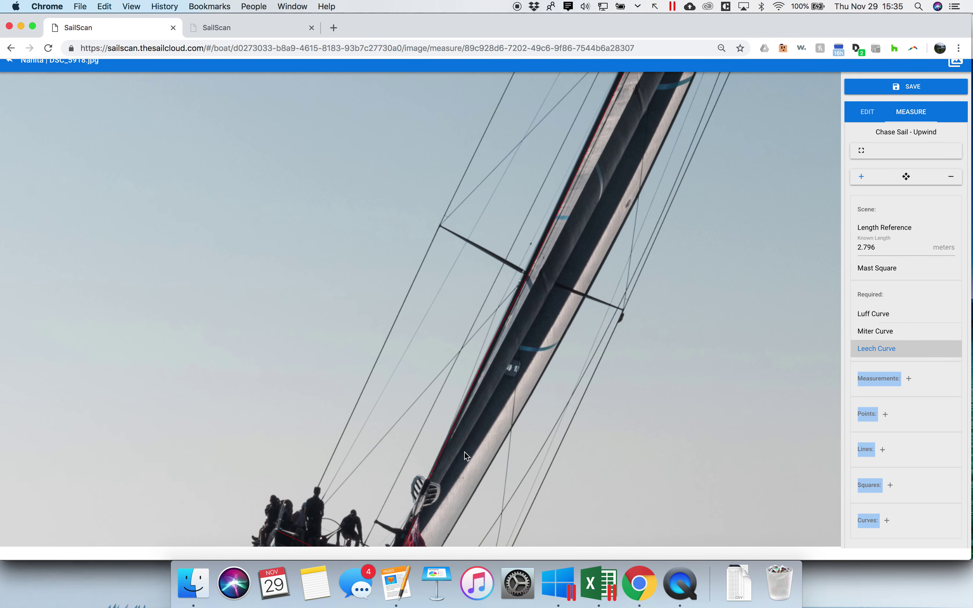
pyautogui.click(430, 480)
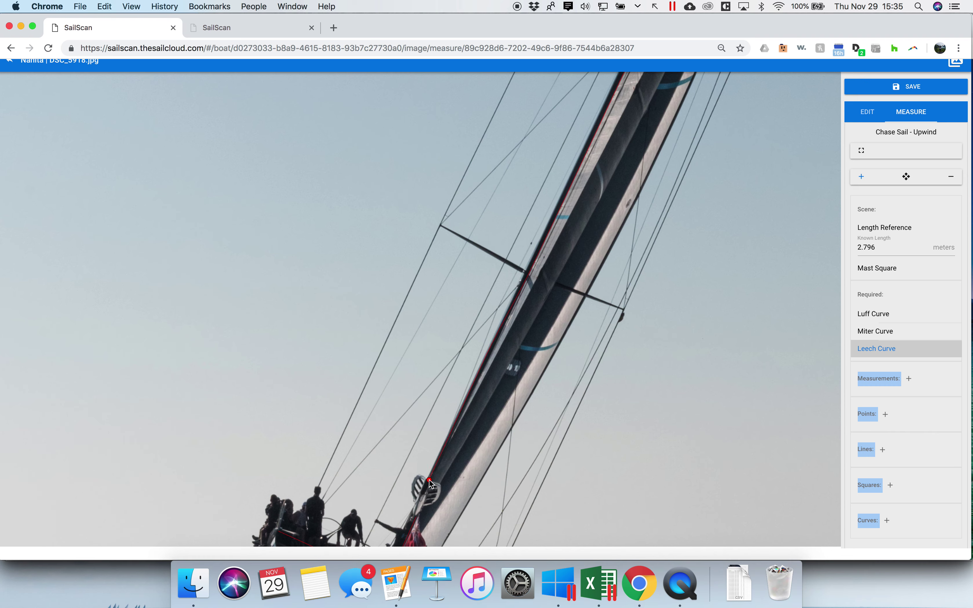
pyautogui.click(597, 165)
# Extend the Leech Curve with a point beside the sail number and one at the leech end of the upper draft stripe.
pyautogui.moveTo(656, 121); pyautogui.dragTo(489, 478)
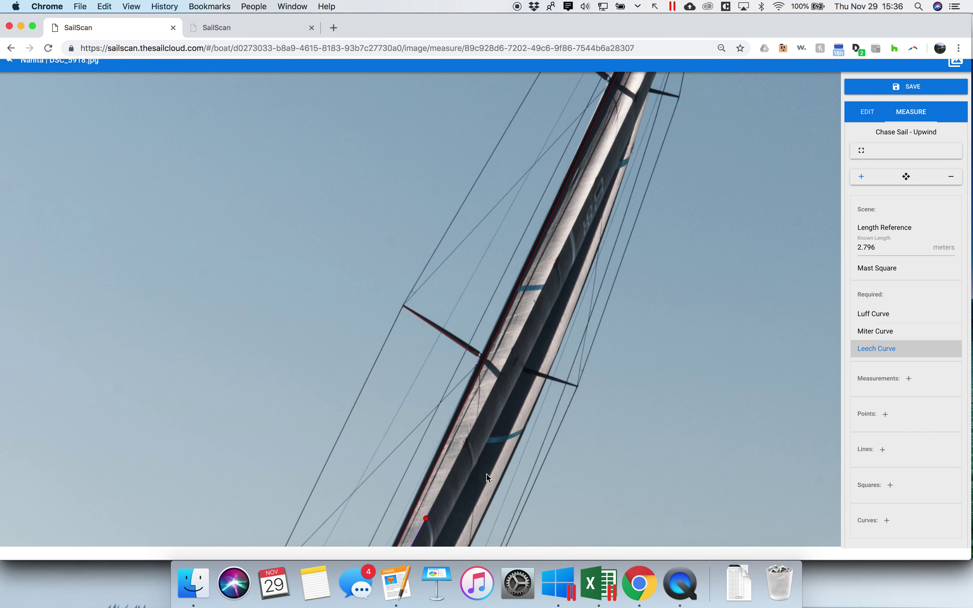
pyautogui.click(571, 230)
pyautogui.moveTo(620, 158); pyautogui.dragTo(492, 437)
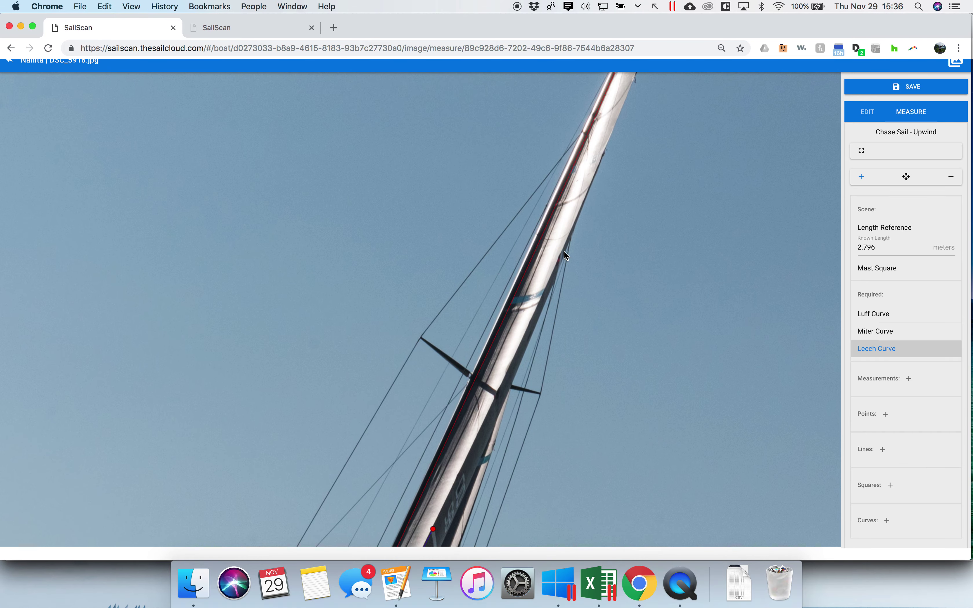
pyautogui.scroll(5, 547, 286)
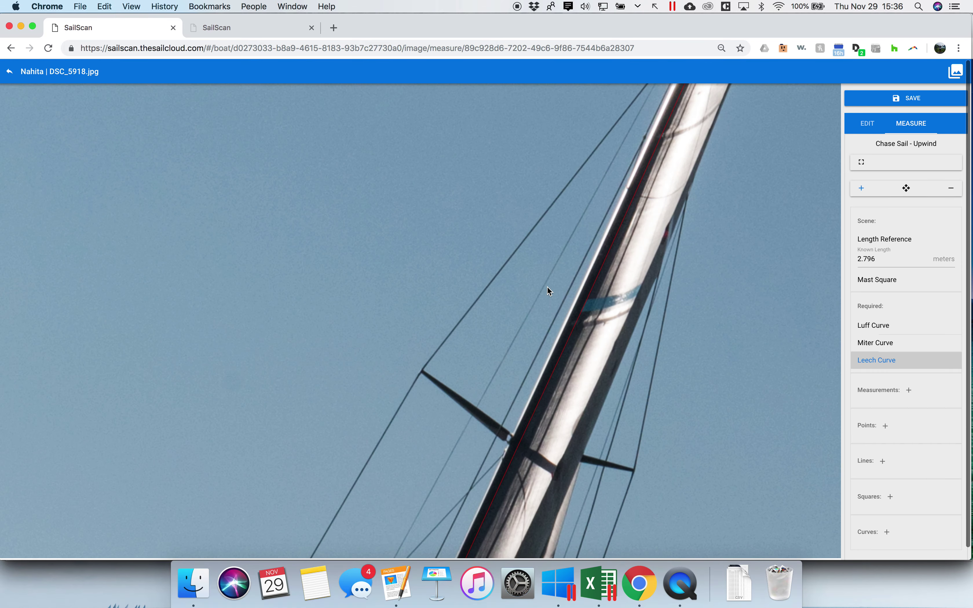
pyautogui.moveTo(704, 279); pyautogui.dragTo(297, 250)
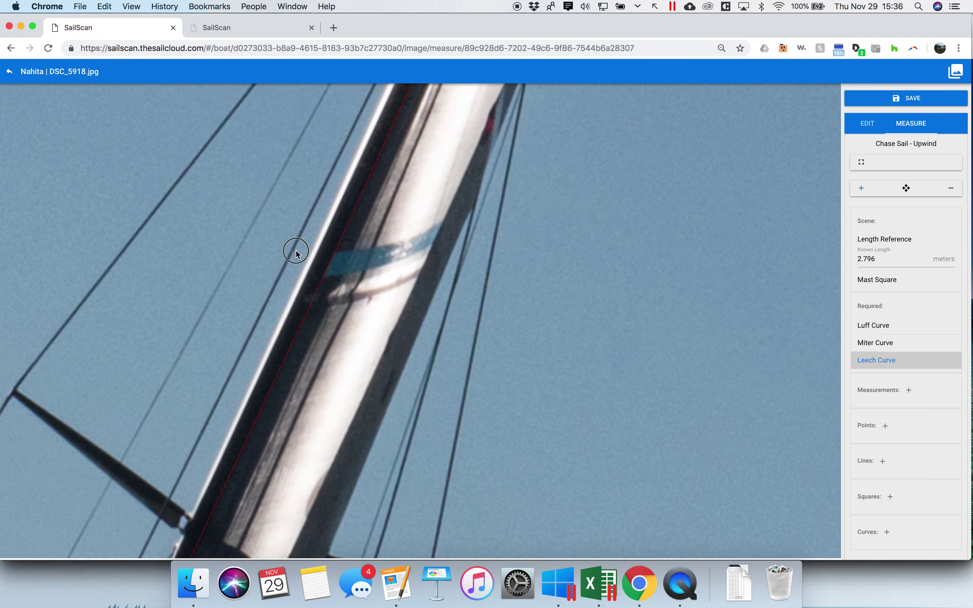
pyautogui.click(445, 220)
# Finish tracing the Leech Curve with two points up the upper leech and a final point at the sail head.
pyautogui.moveTo(524, 147); pyautogui.dragTo(452, 404)
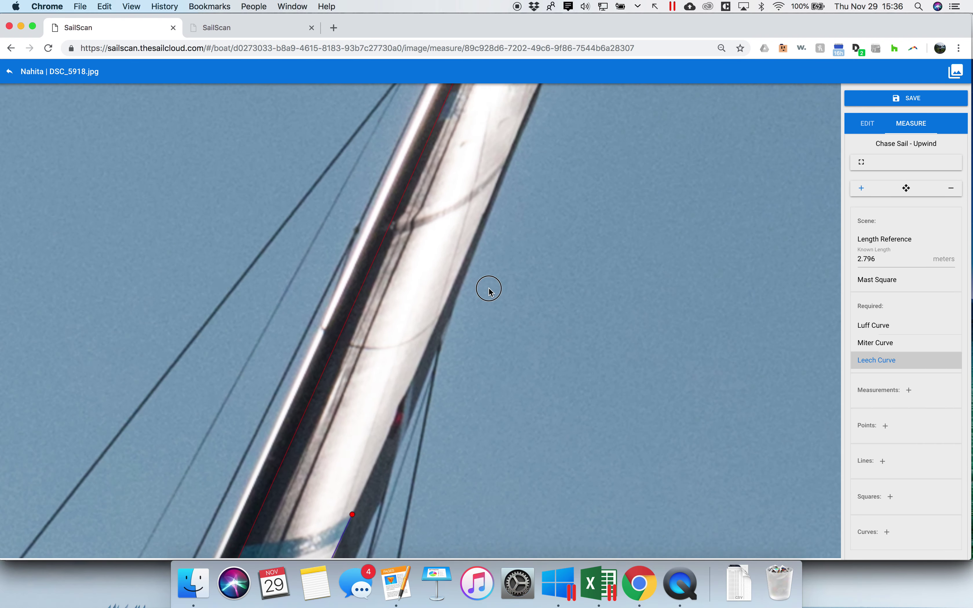
pyautogui.moveTo(489, 289); pyautogui.dragTo(425, 430)
pyautogui.click(494, 197)
pyautogui.moveTo(530, 176); pyautogui.dragTo(454, 451)
pyautogui.moveTo(532, 198); pyautogui.dragTo(499, 324)
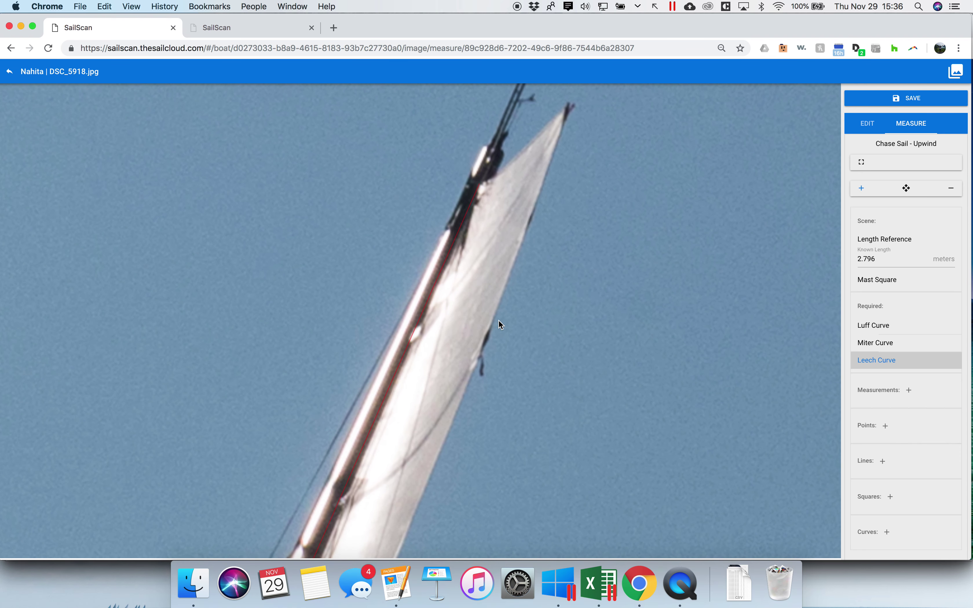
pyautogui.click(488, 336)
pyautogui.click(567, 107)
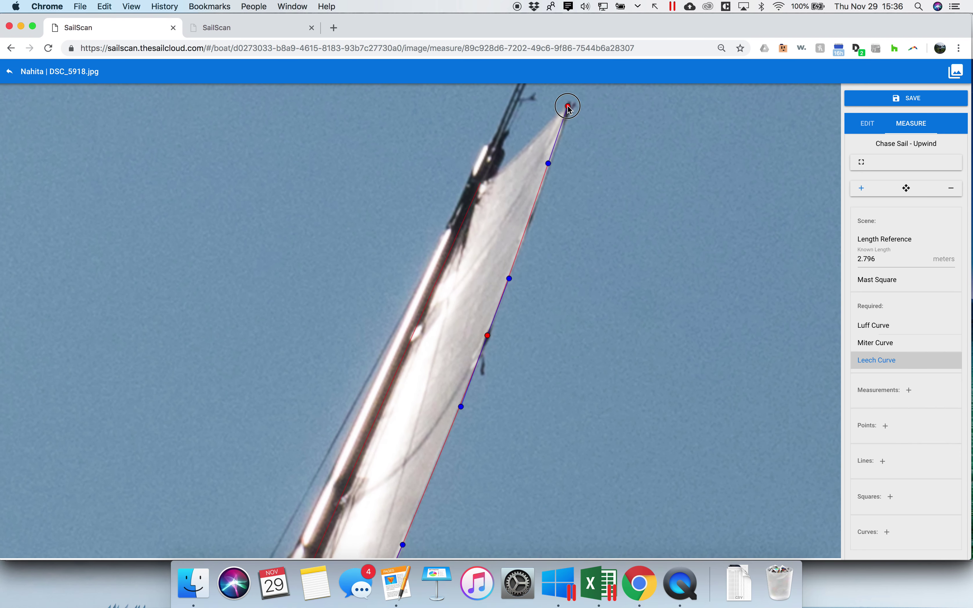
# Move the Leech Curve handle nearest the head onto the leech edge and check the curve's fit down the sail.
pyautogui.click(907, 188)
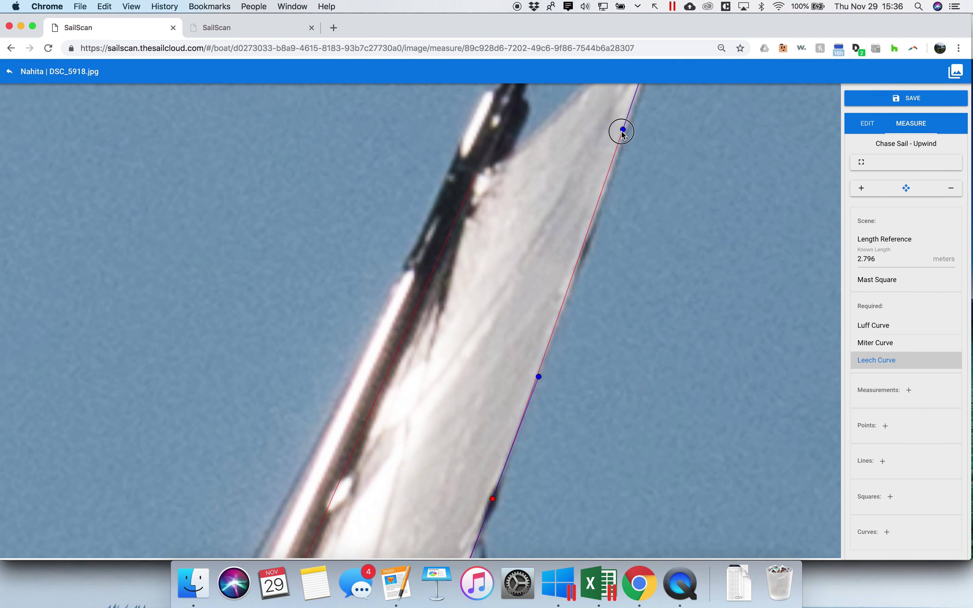
pyautogui.moveTo(622, 131); pyautogui.dragTo(620, 161)
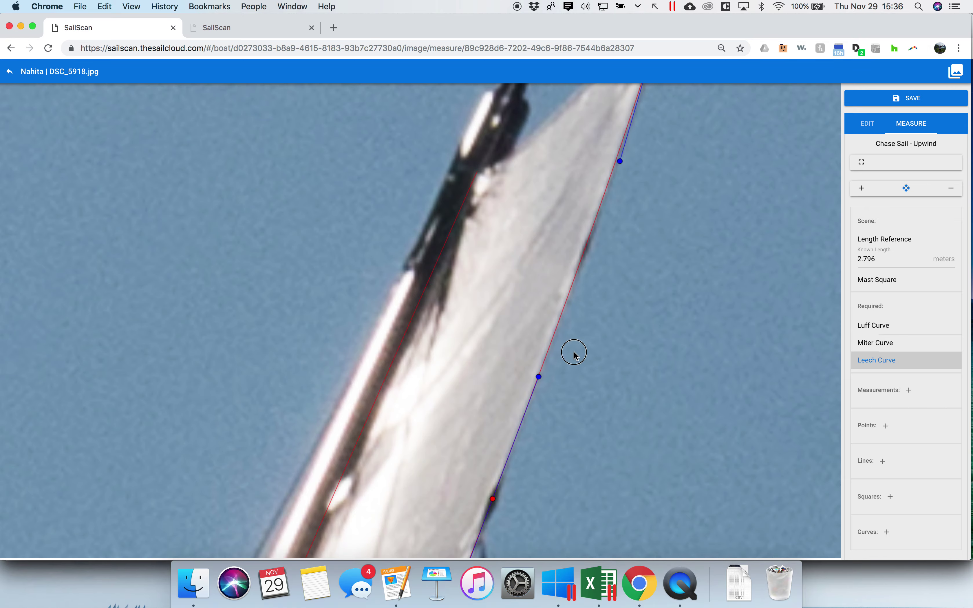
pyautogui.moveTo(574, 355); pyautogui.dragTo(656, 211)
pyautogui.moveTo(606, 451); pyautogui.dragTo(698, 216)
pyautogui.moveTo(580, 539); pyautogui.dragTo(649, 253)
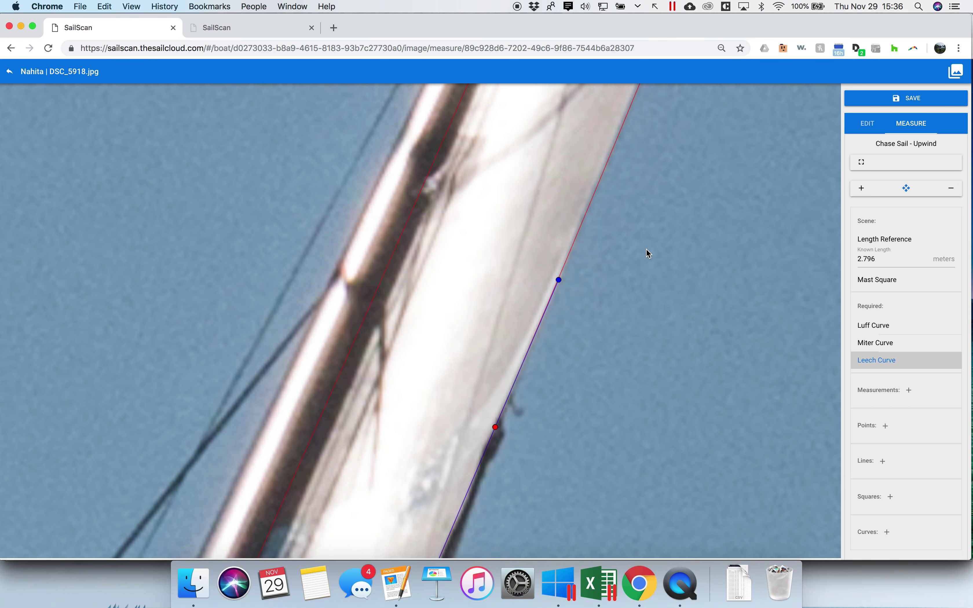
pyautogui.moveTo(587, 427); pyautogui.dragTo(693, 163)
pyautogui.moveTo(507, 374); pyautogui.dragTo(681, 101)
pyautogui.moveTo(579, 438); pyautogui.dragTo(648, 259)
pyautogui.moveTo(511, 419)
pyautogui.mouseDown()
pyautogui.moveTo(591, 211)
pyautogui.moveTo(663, 69)
pyautogui.mouseUp()
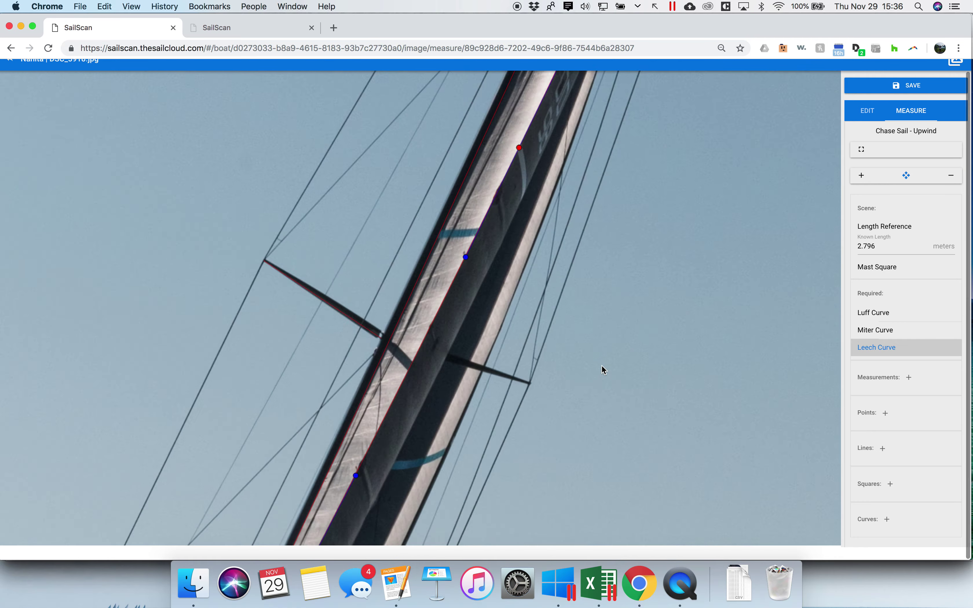
# Save the measured curves for the whole image.
pyautogui.scroll(-10, 603, 369)
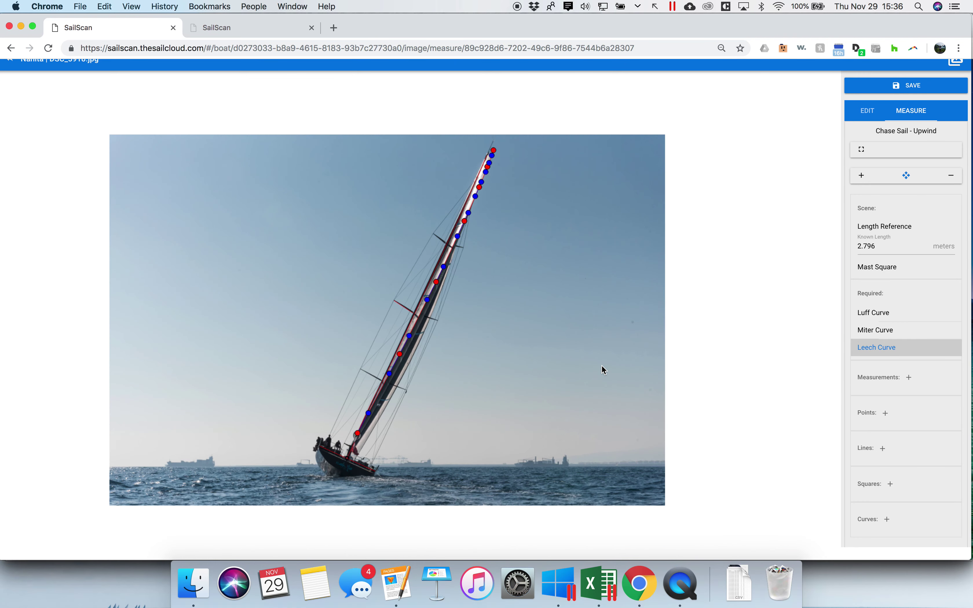
pyautogui.click(927, 86)
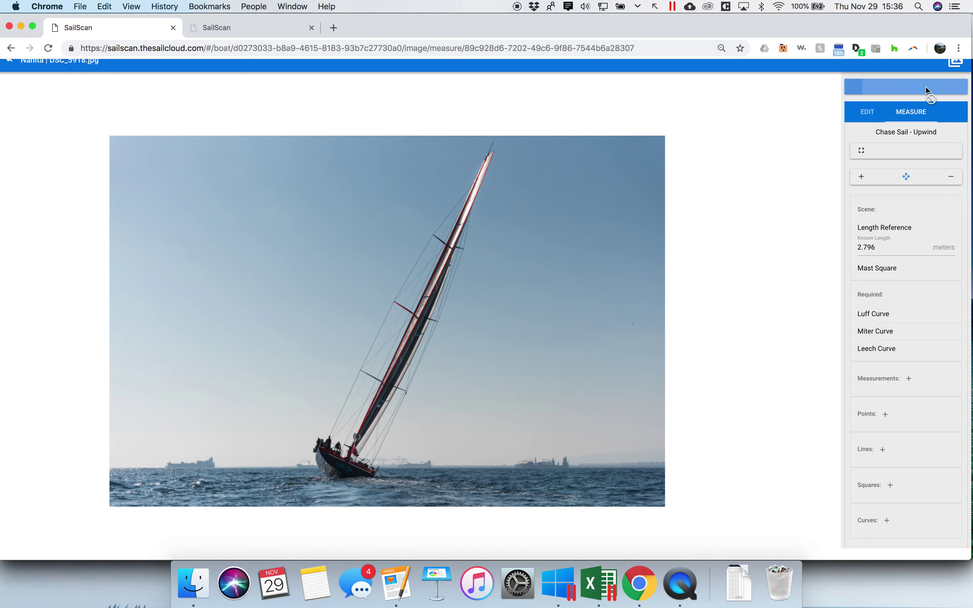